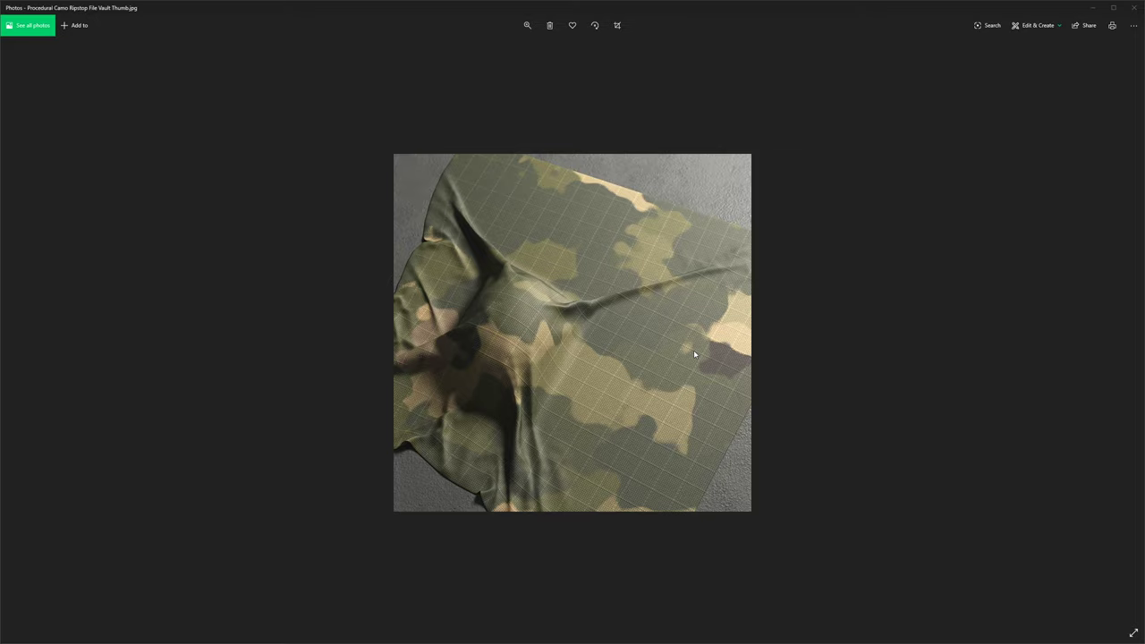
- Close the thumbnail image and browse the U3M website down to its downloadable example materials
click(1132, 7)
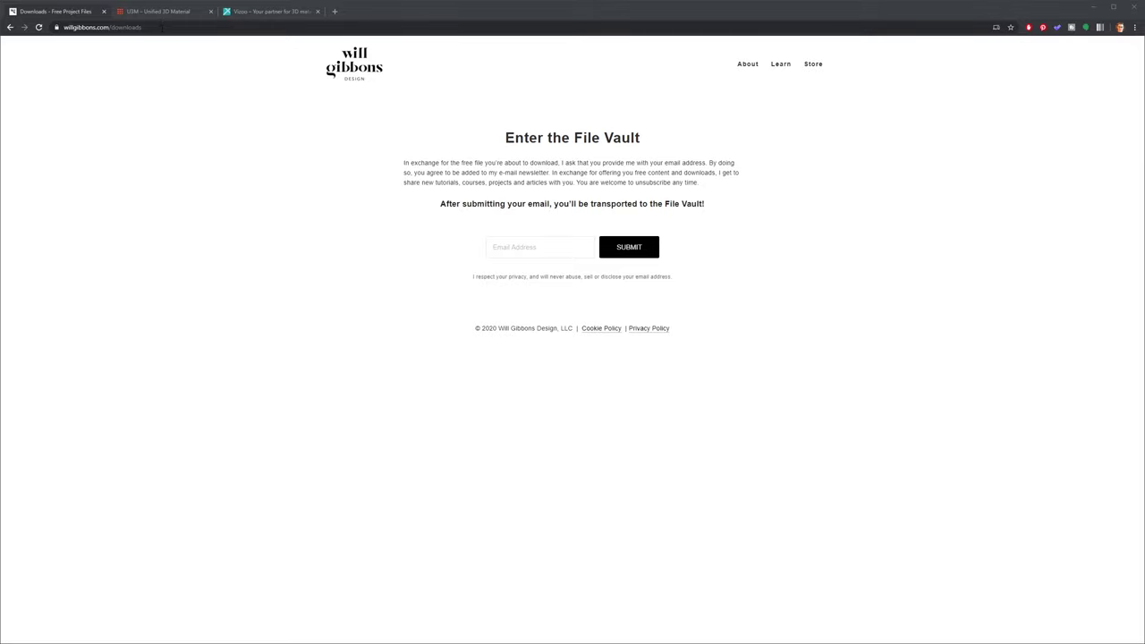
click(156, 11)
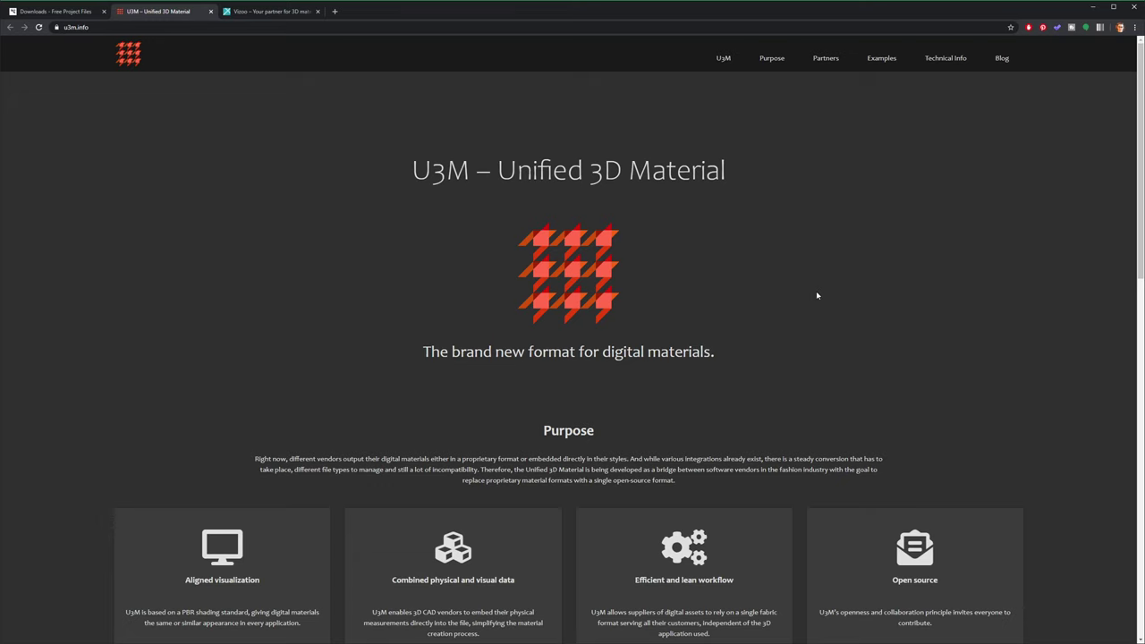
scroll(817, 295, down, 8)
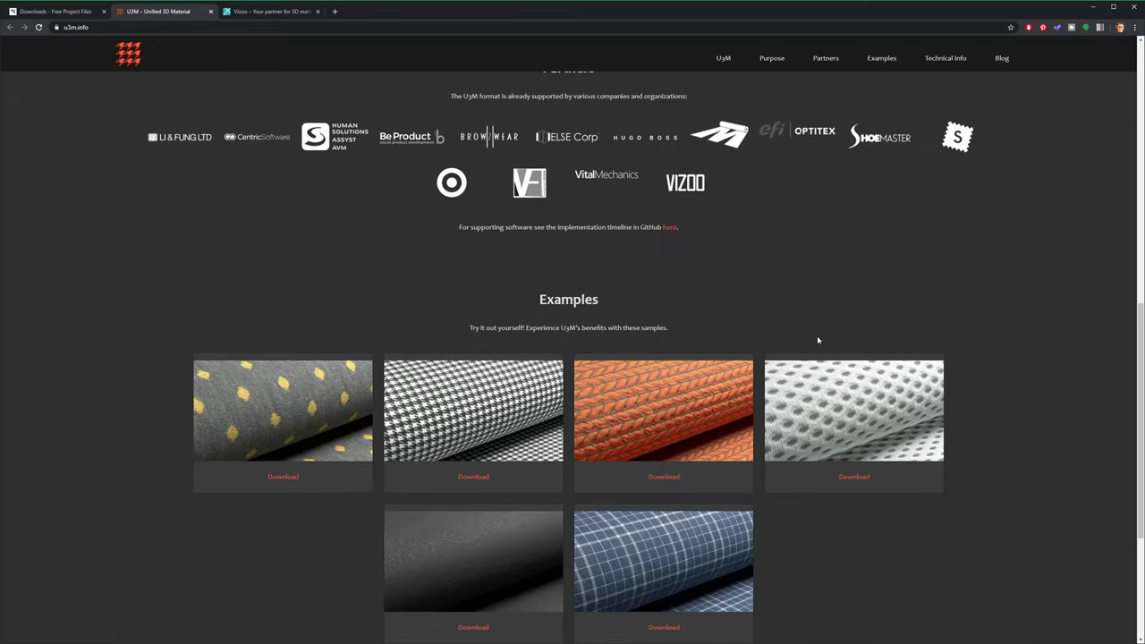
scroll(817, 340, down, 2)
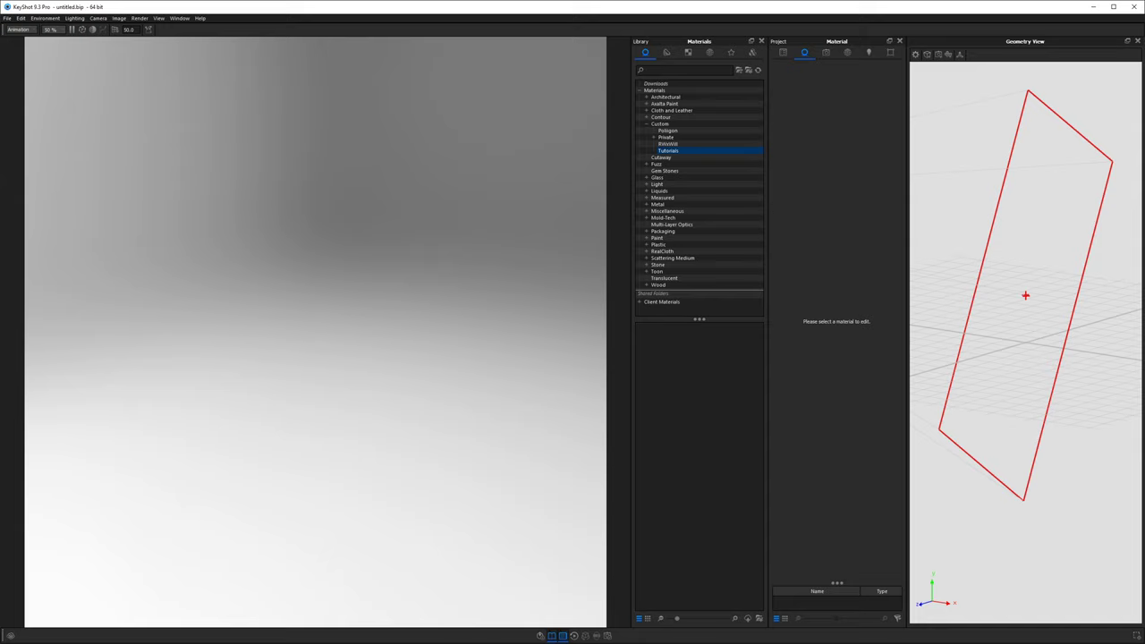
- Switch to KeyShot and import MGM WK4 Cloth Sim.fbx into the scene with the offered import options
drag(765, 97, 388, 178)
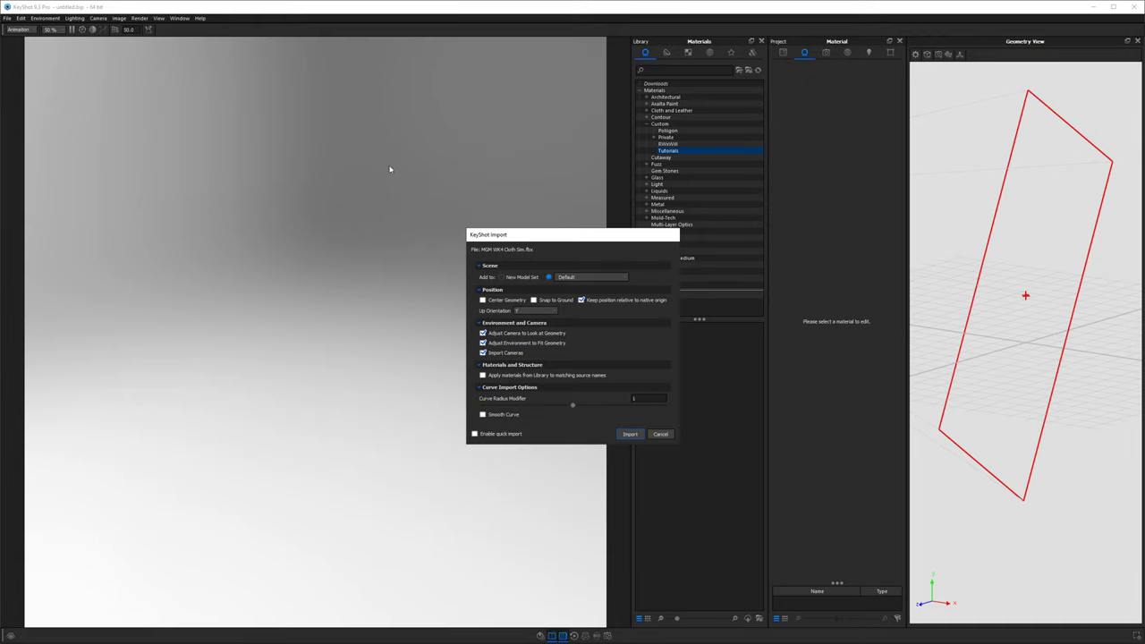
click(631, 434)
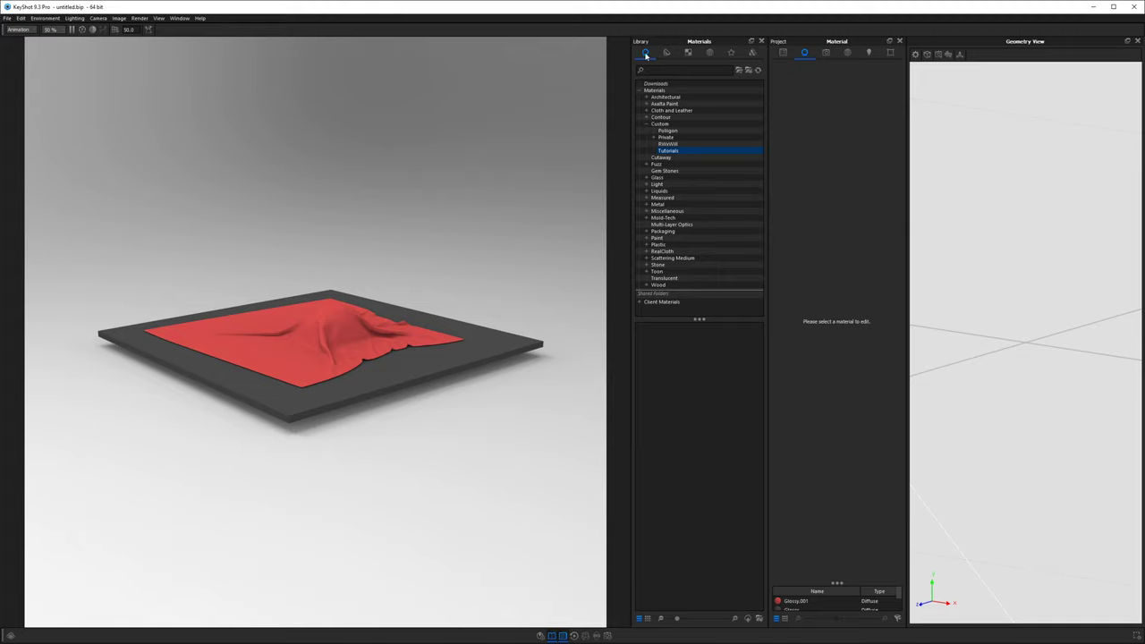
- Delete the Cube part from the imported cloth model and snap the cloth part to the ground
click(783, 52)
click(792, 97)
click(801, 106)
click(838, 115)
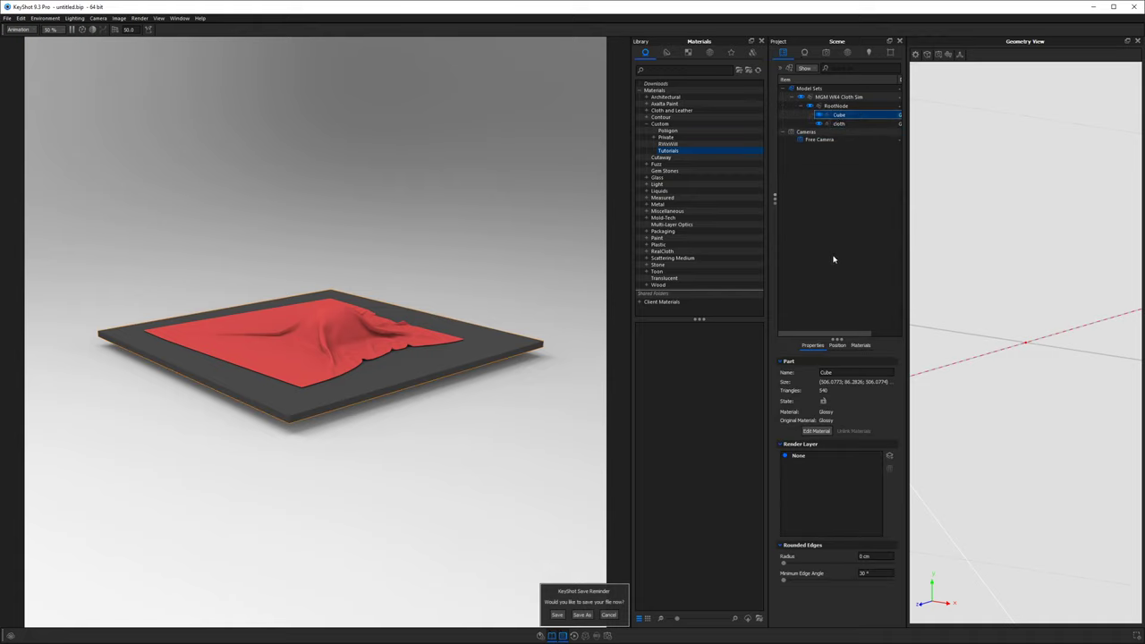
right_click(835, 117)
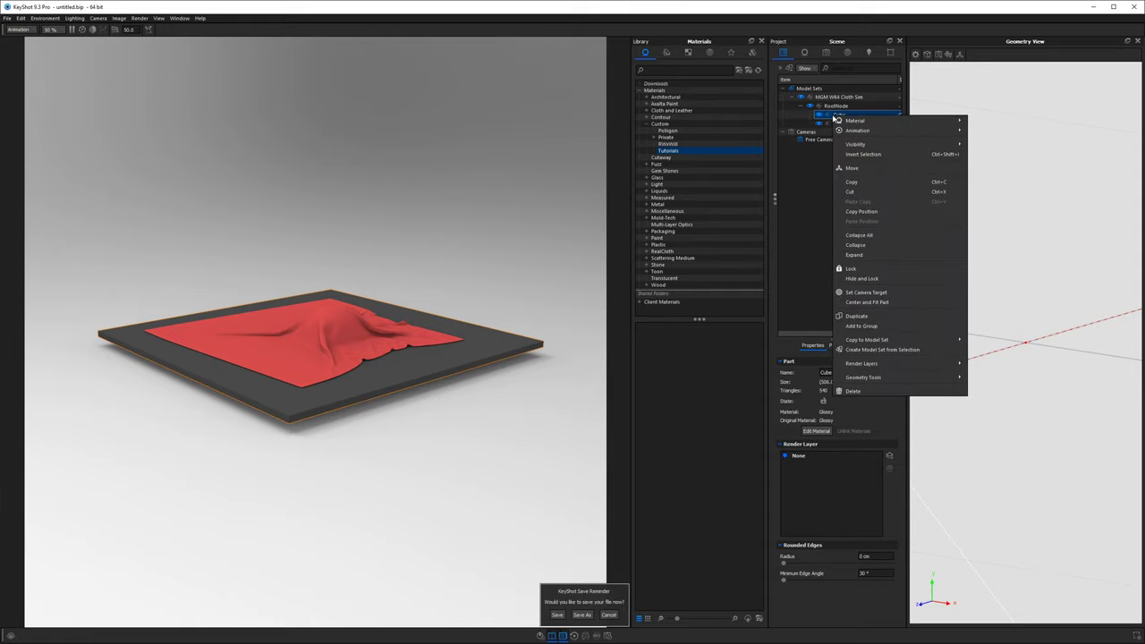
click(853, 391)
click(841, 116)
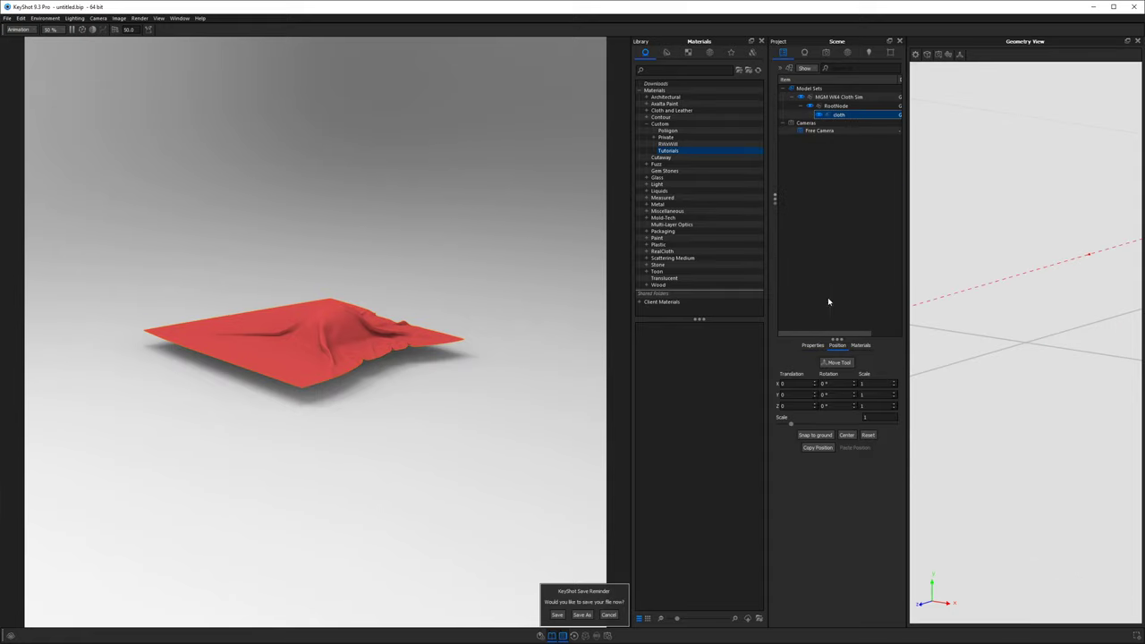
click(816, 435)
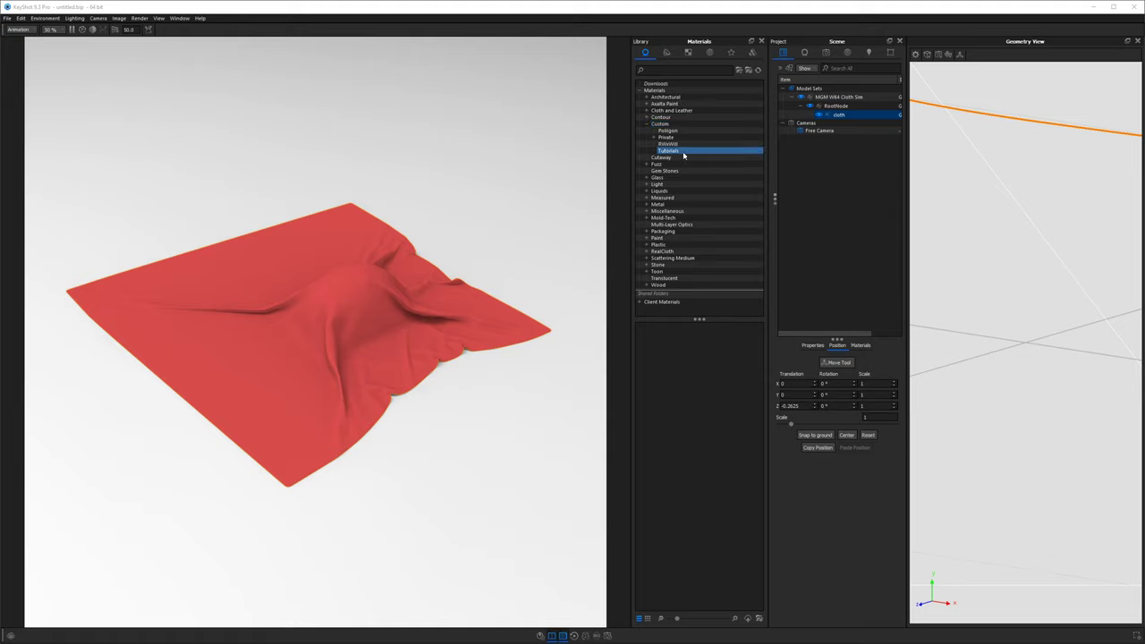
- Import all materials in subfolders, using E:\YouTube\Videos In Progress\Vizoo Scanned Materials as the source folder
click(149, 31)
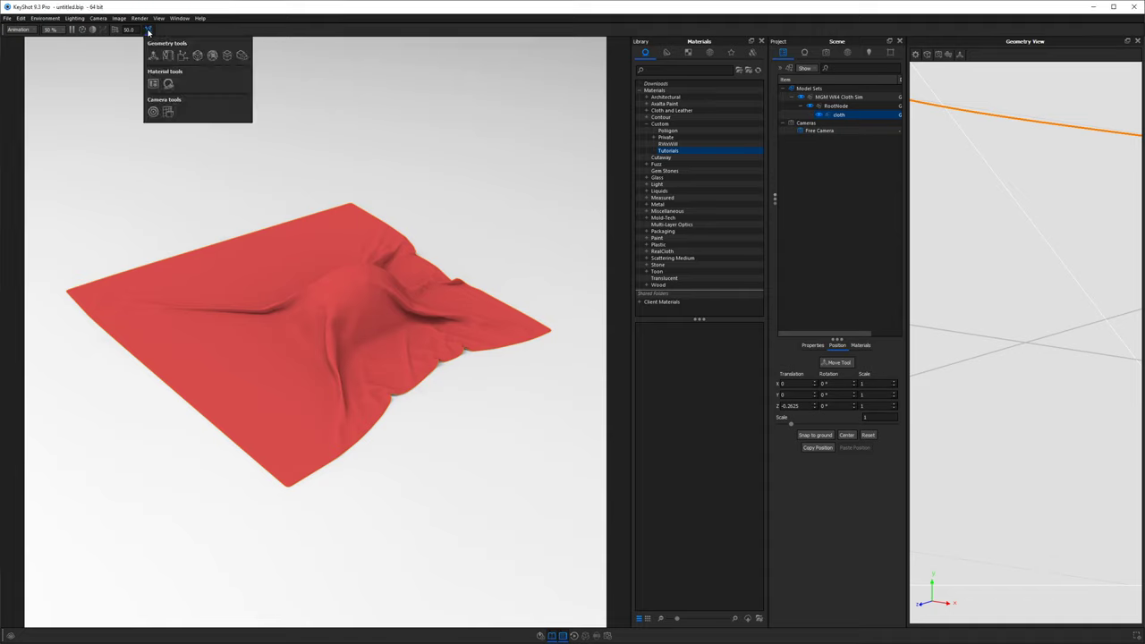
click(170, 84)
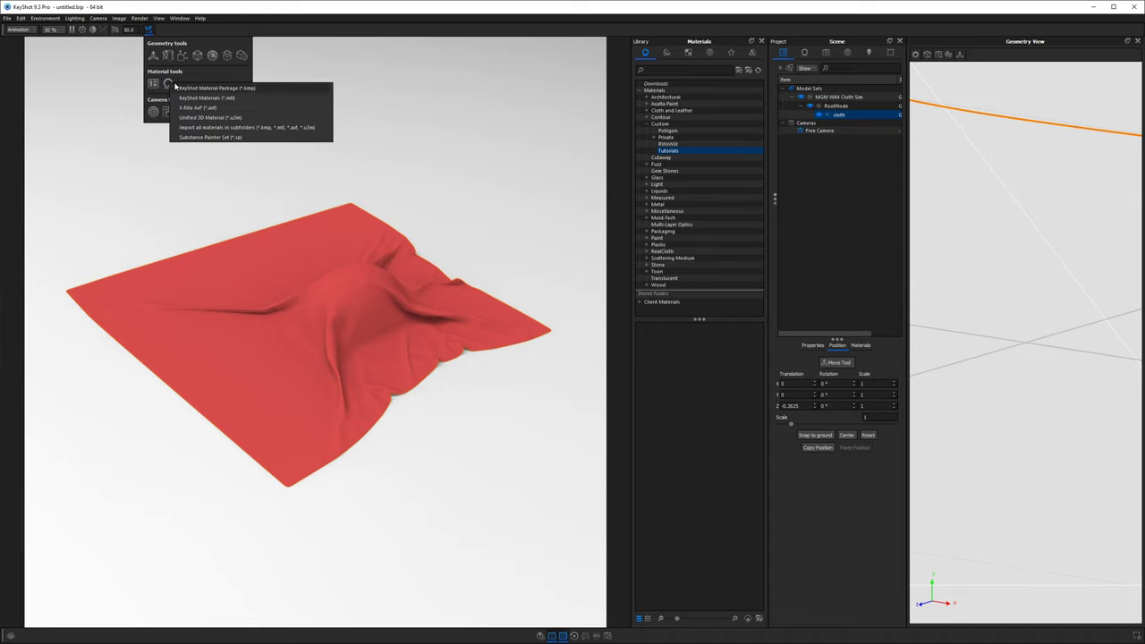
click(225, 128)
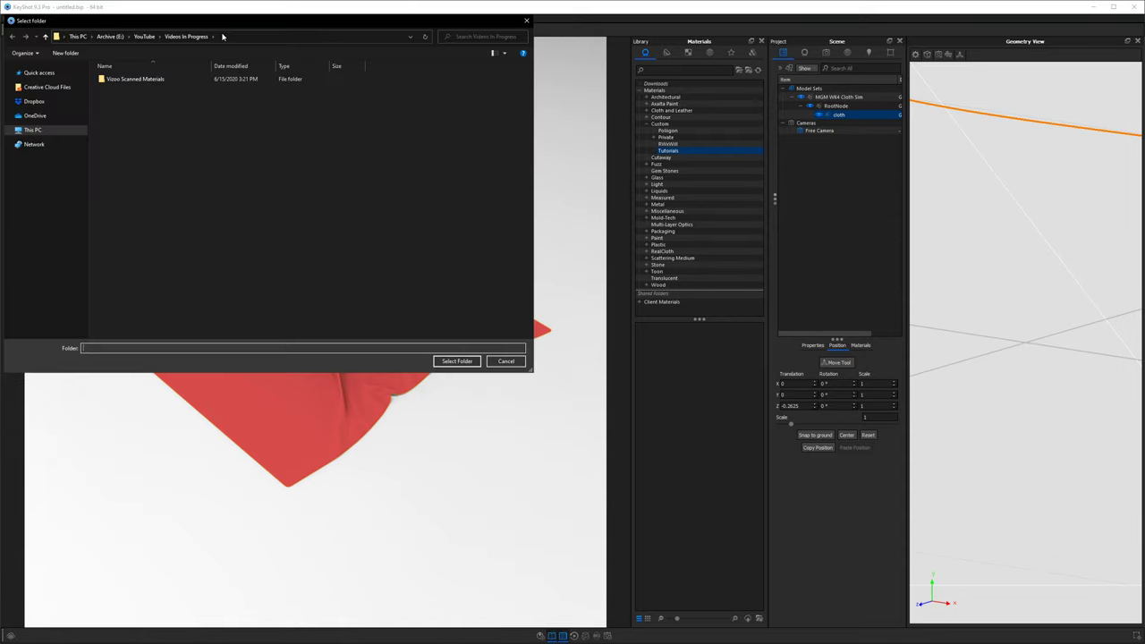
click(229, 36)
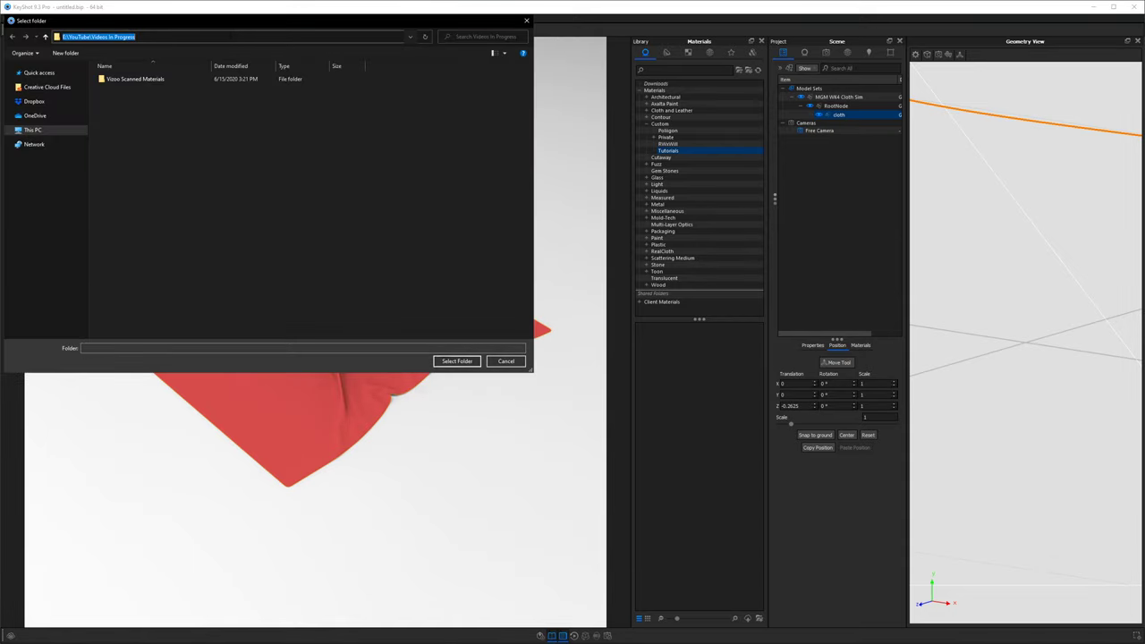
text(E:\YouTube\Videos In Progress\Vizoo Scanned Materials)
key(Return)
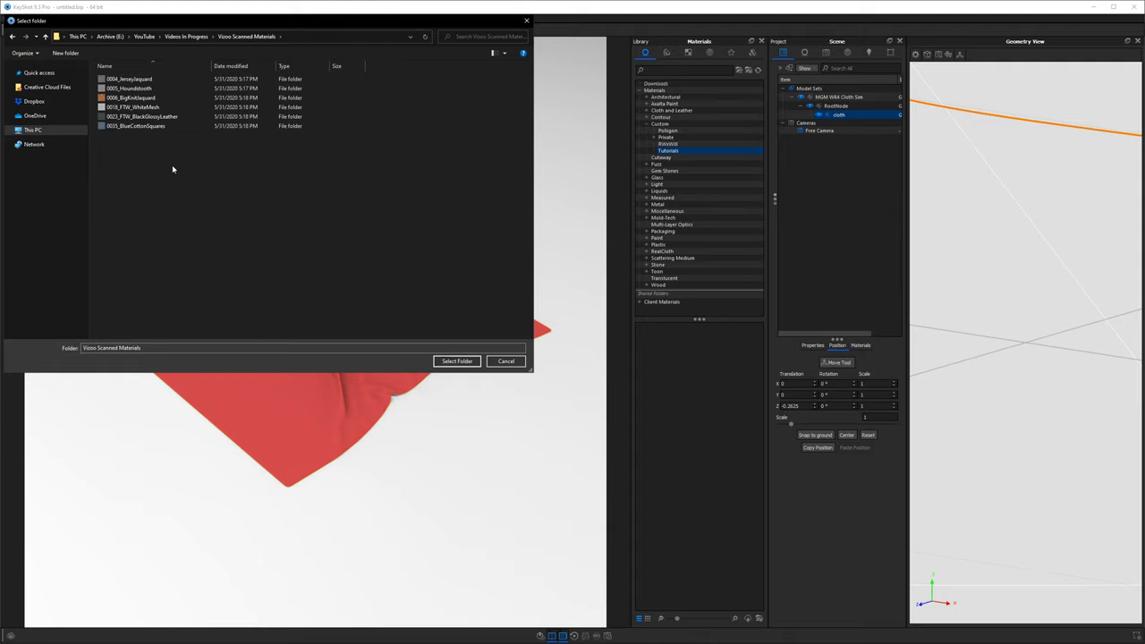
click(440, 362)
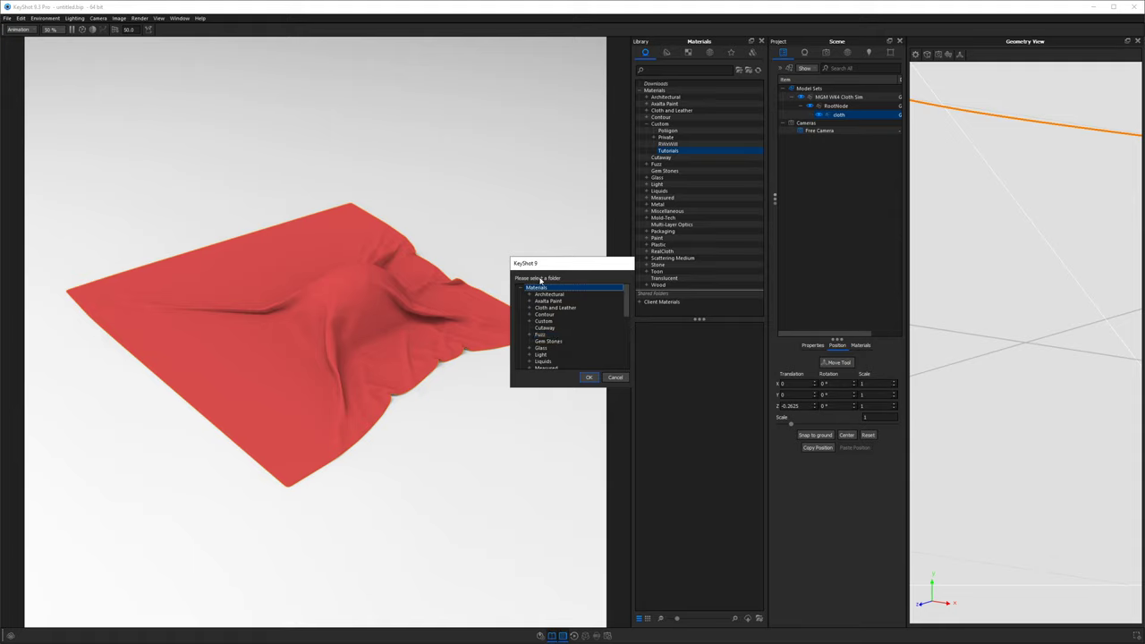
- Choose the Tutorials folder under Custom as the library destination for the imported materials
drag(481, 66, 482, 66)
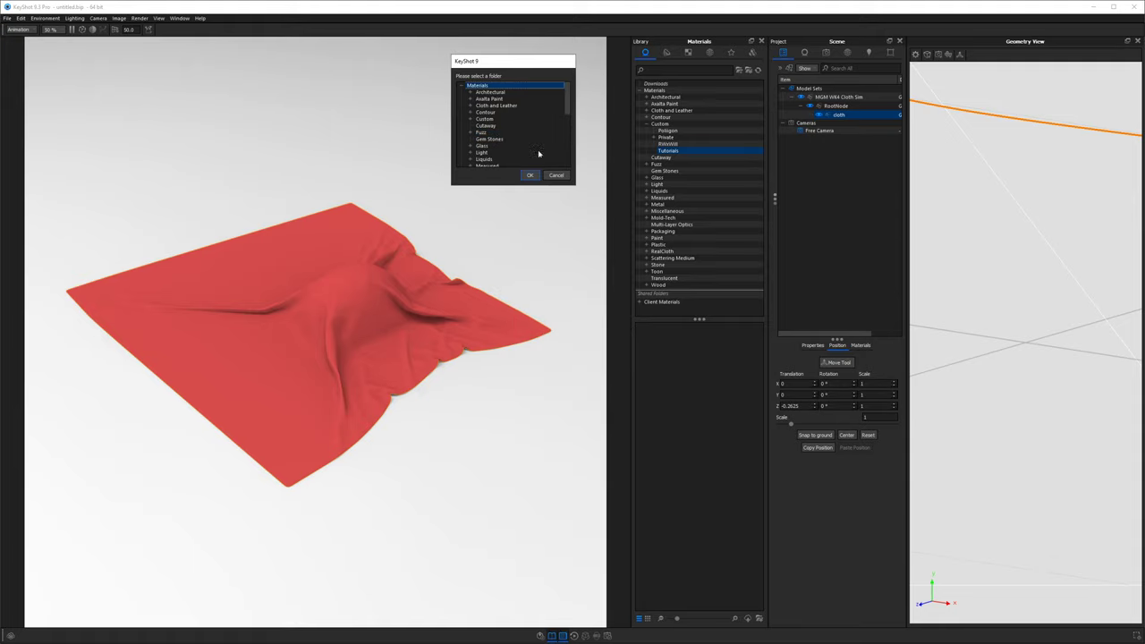
drag(575, 186, 607, 316)
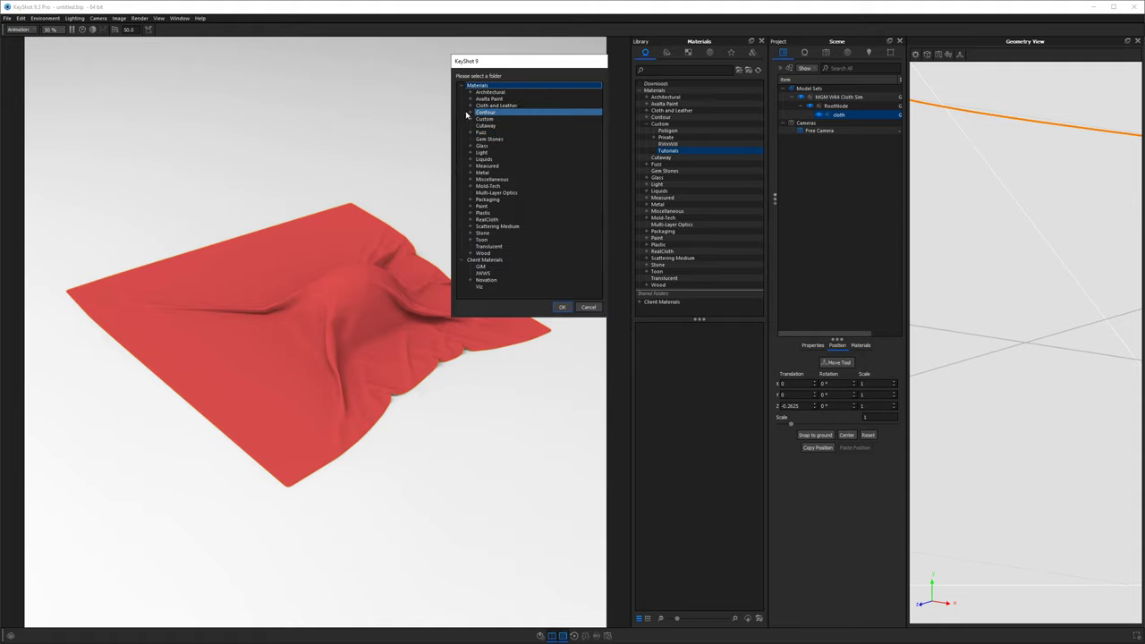
click(471, 119)
click(495, 145)
click(560, 306)
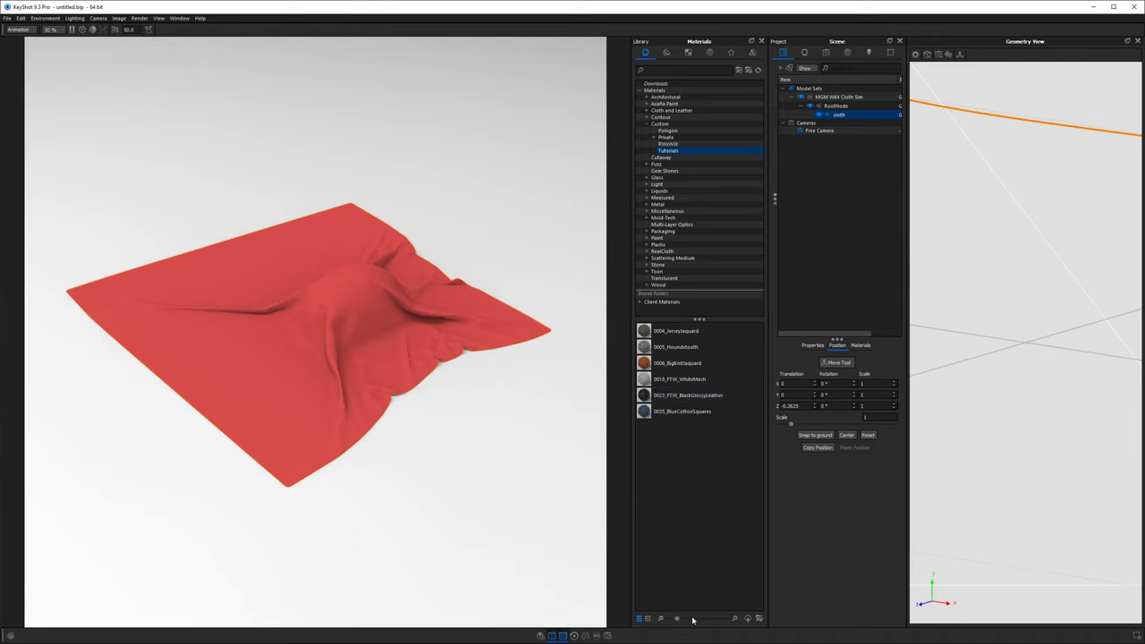
- Enlarge the material library thumbnails and apply 0004_JerseyJaquard to the cloth
drag(678, 619, 700, 619)
mouse_move(669, 491)
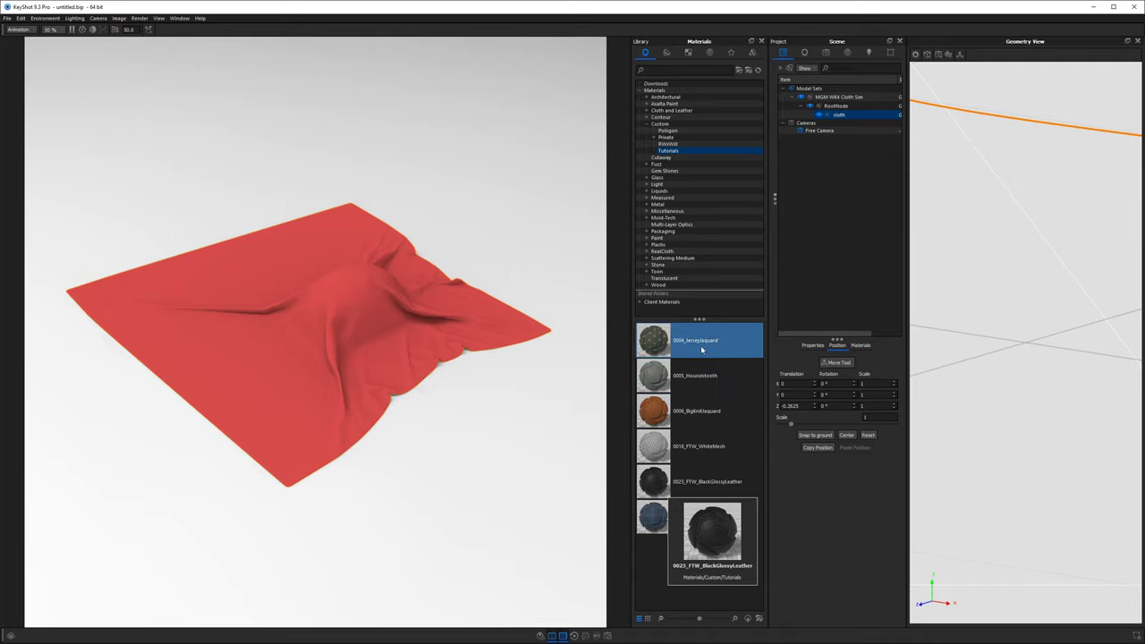
drag(699, 340, 375, 314)
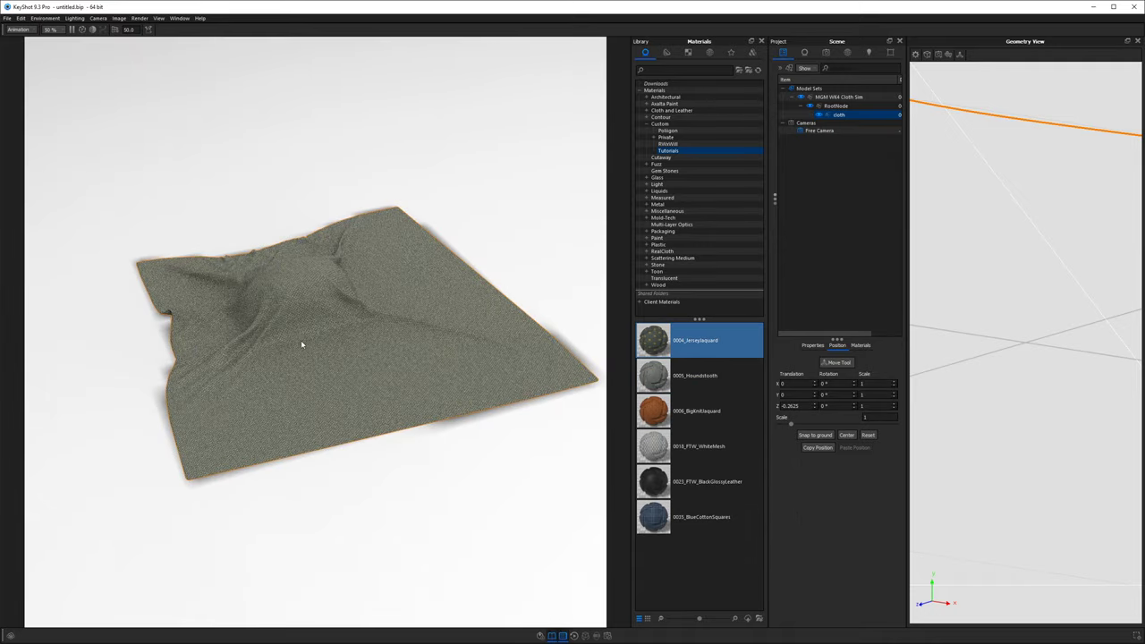
- Examine the jersey fabric on the cloth up close, along with its material type options and its textures
scroll(302, 344, up, 4)
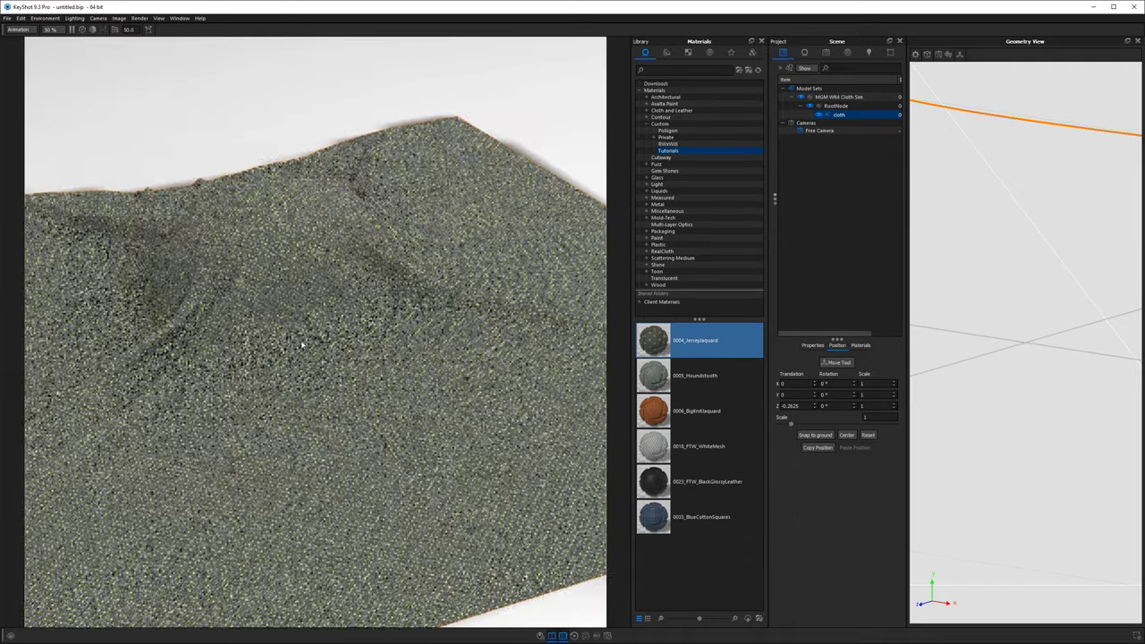
scroll(302, 344, down, 3)
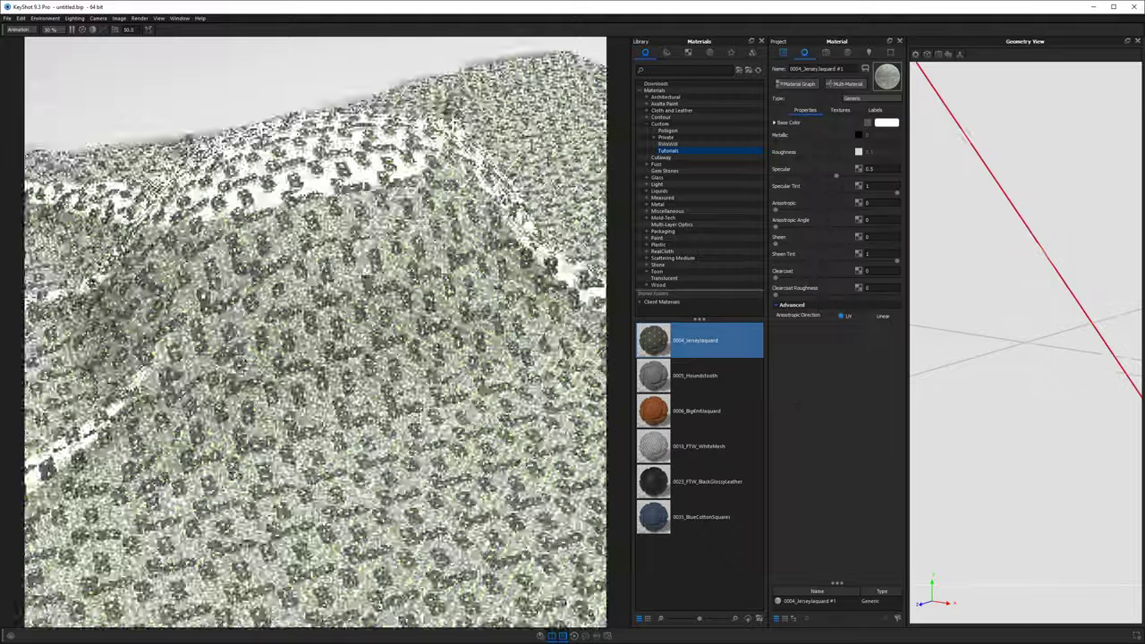
scroll(372, 348, down, 3)
drag(372, 348, 346, 302)
scroll(370, 235, down, 5)
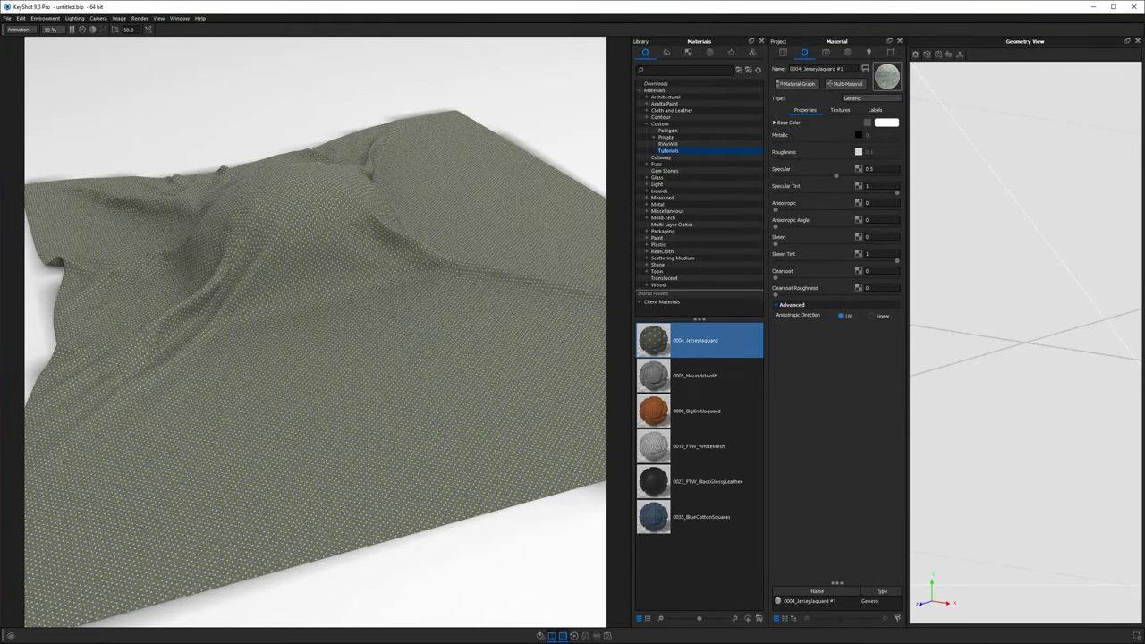
click(854, 98)
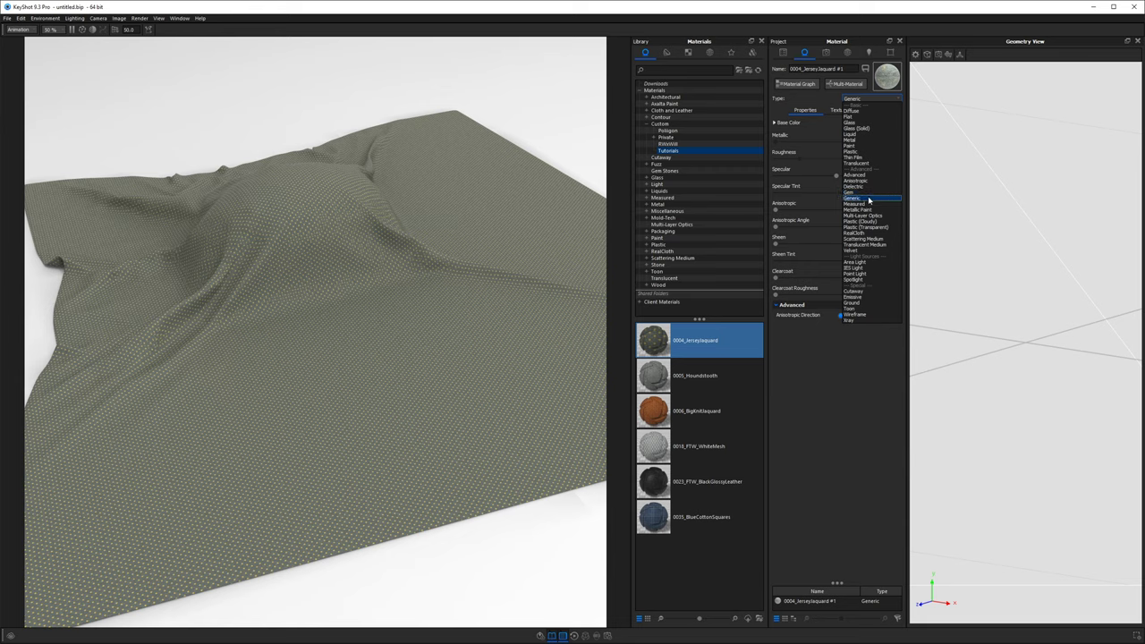
click(823, 315)
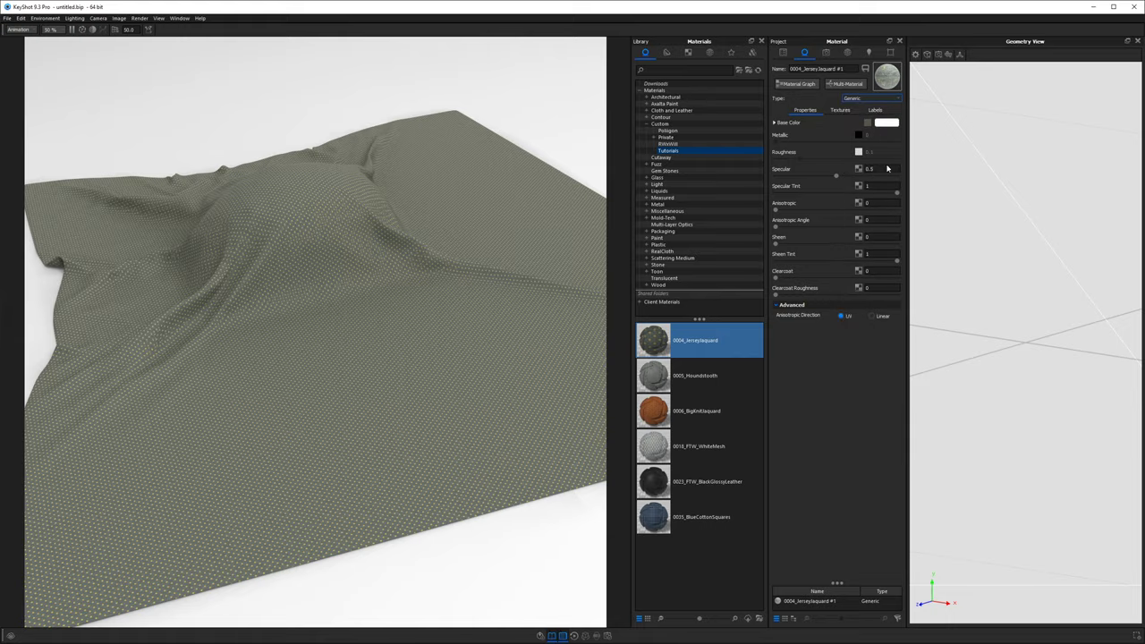
scroll(349, 260, up, 5)
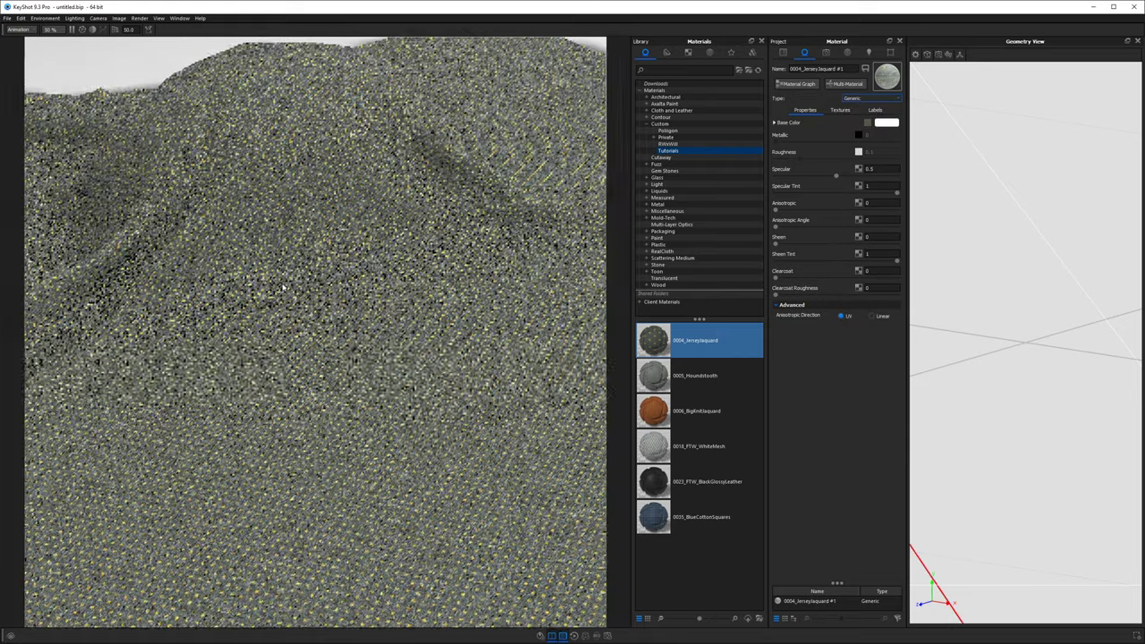
drag(311, 280, 472, 315)
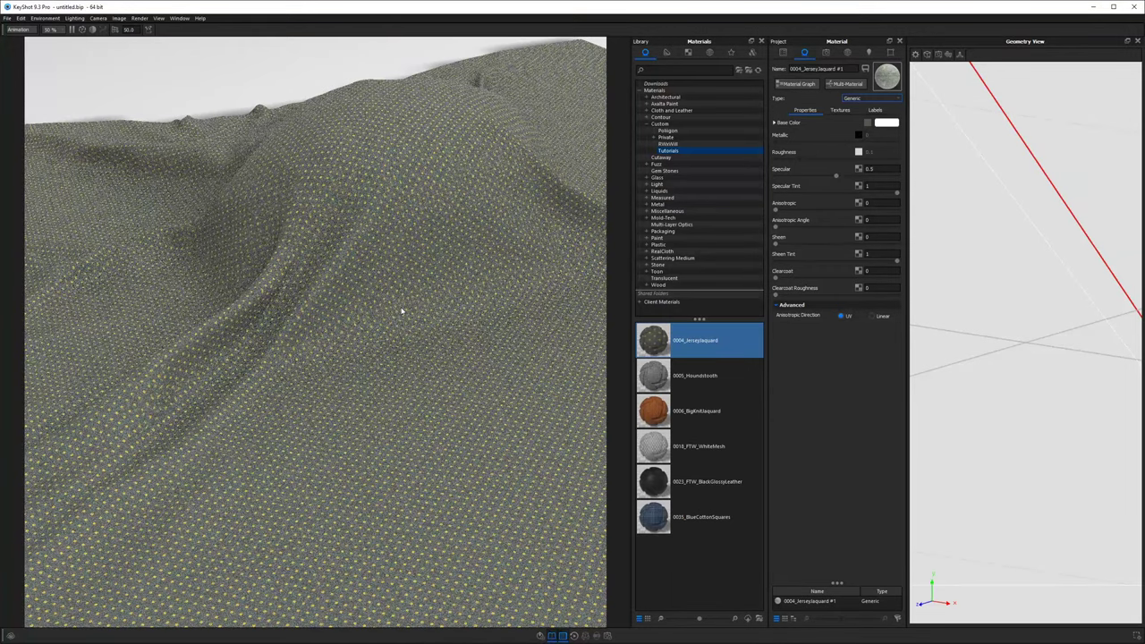
click(841, 110)
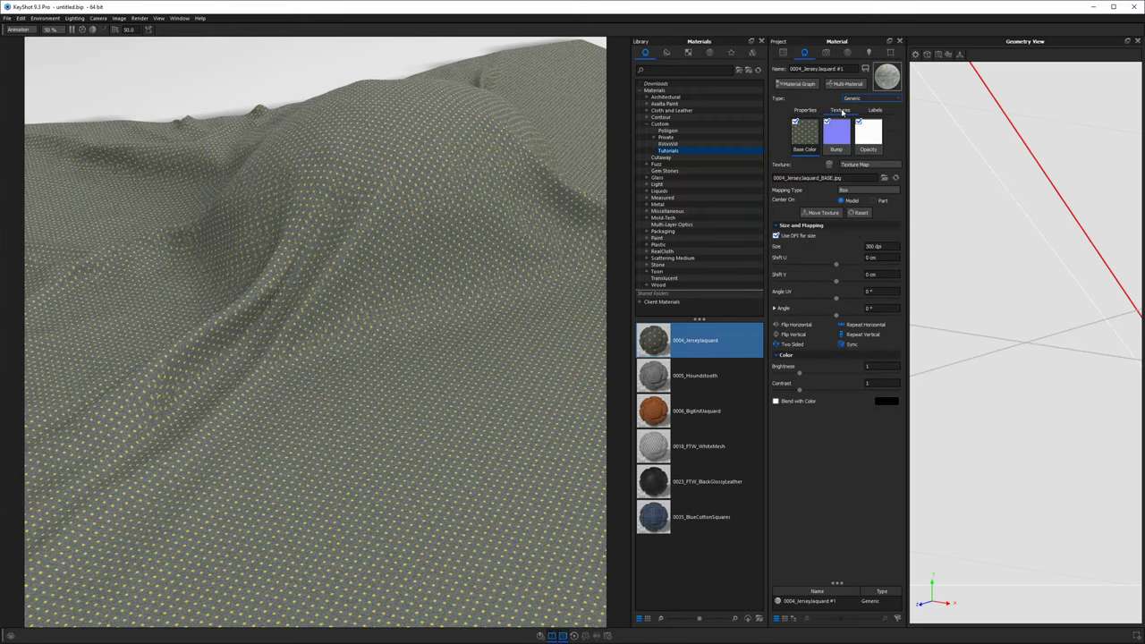
- Open the jersey material's graph in an enlarged window and show the properties of its BASE texture map
click(799, 84)
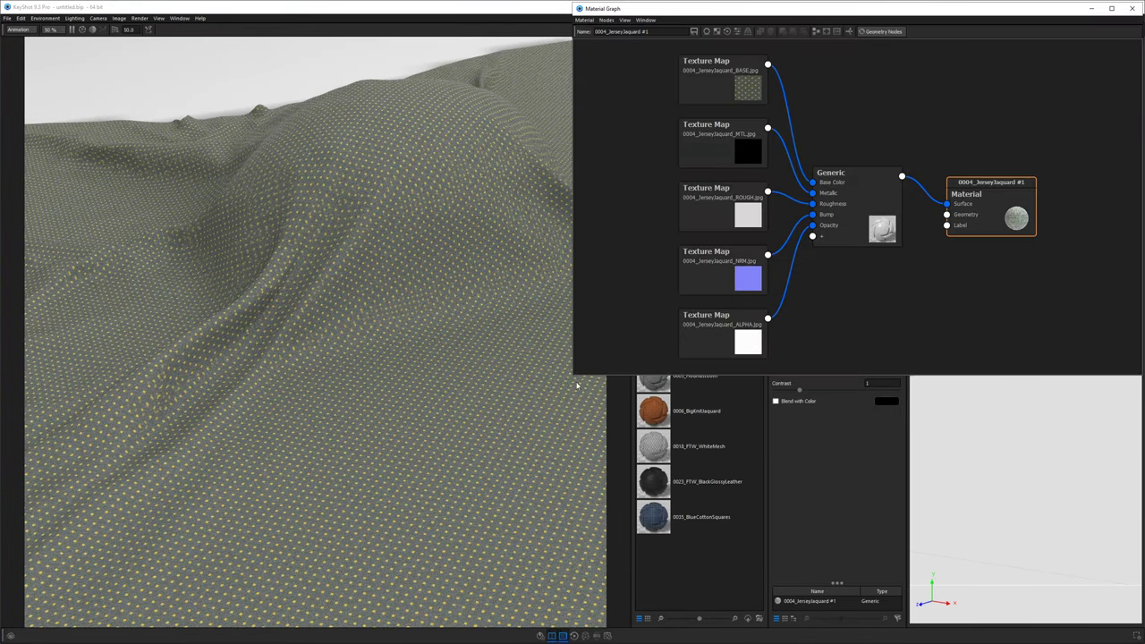
drag(573, 375, 608, 531)
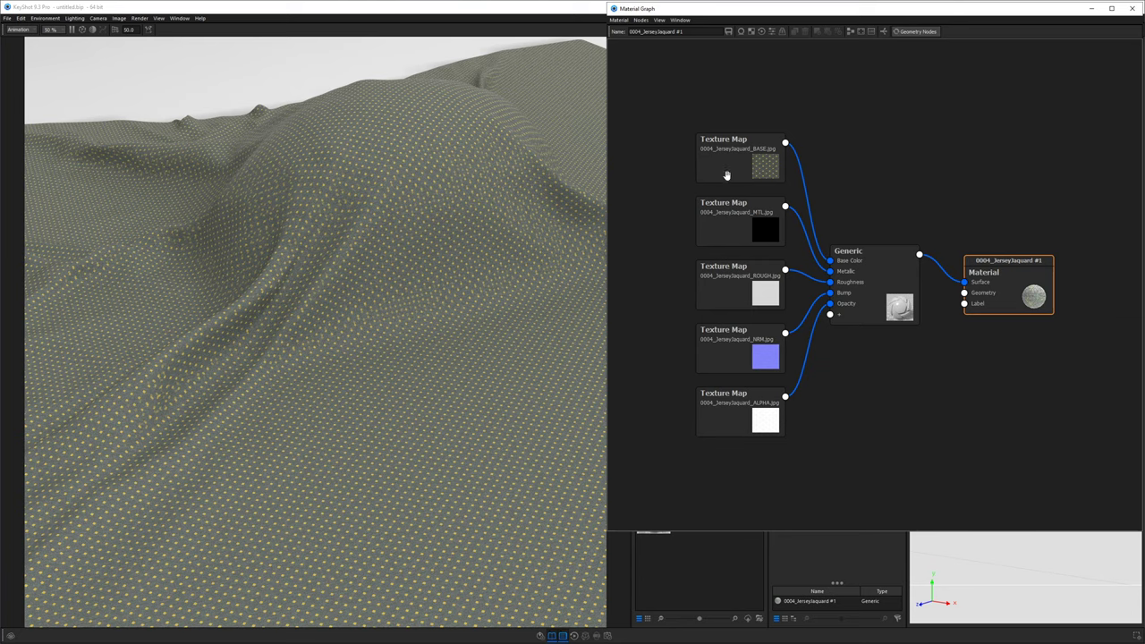
double_click(770, 161)
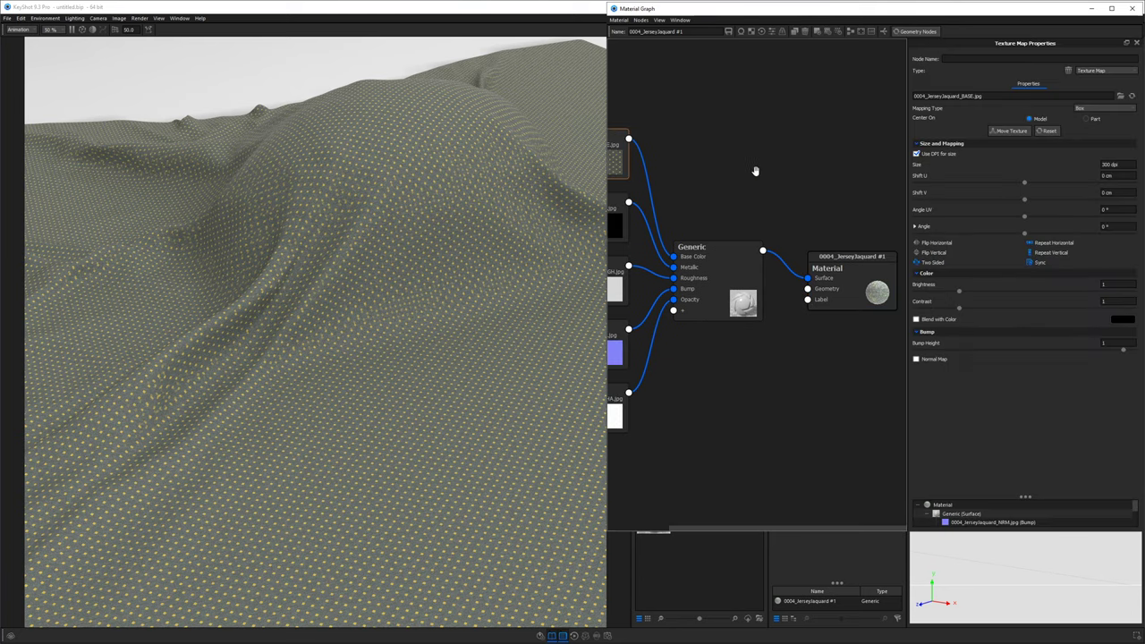
drag(684, 257, 702, 228)
scroll(728, 231, down, 3)
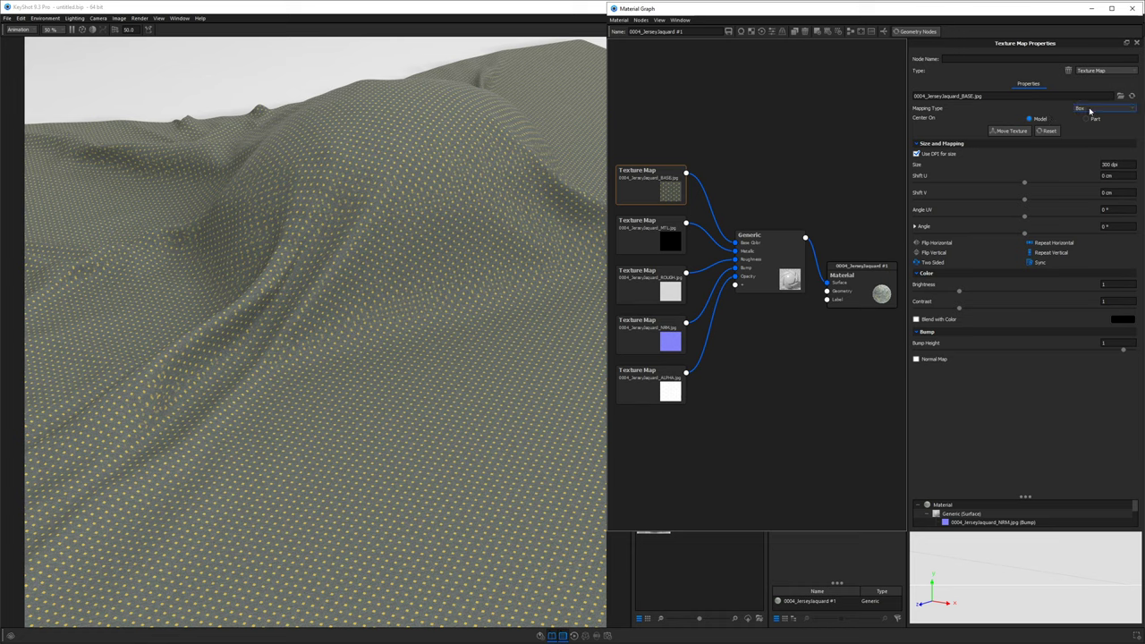
- Set the BASE texture map's mapping type to UV
click(427, 287)
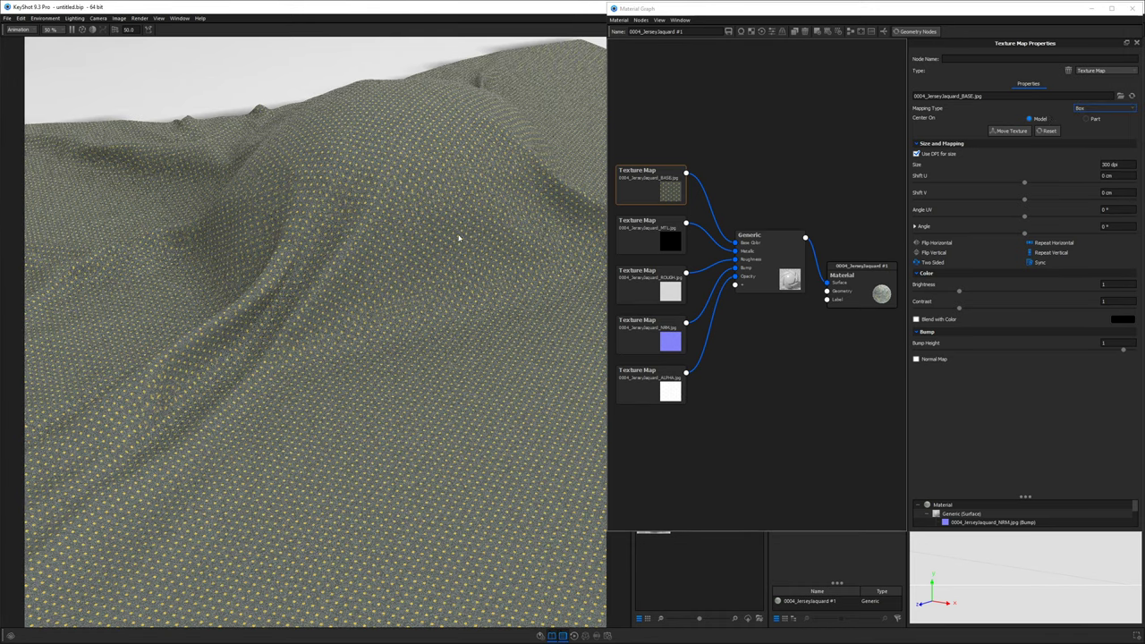
click(1110, 109)
click(1084, 139)
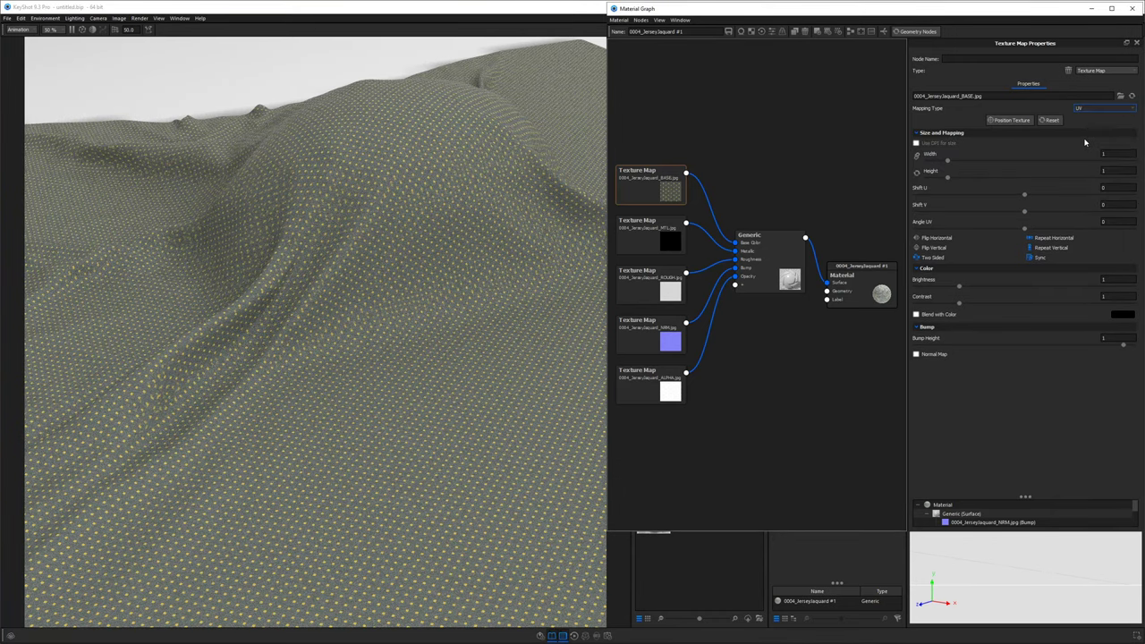
- Link the jersey BASE map's width and height and set them to 0.5
scroll(445, 285, down, 5)
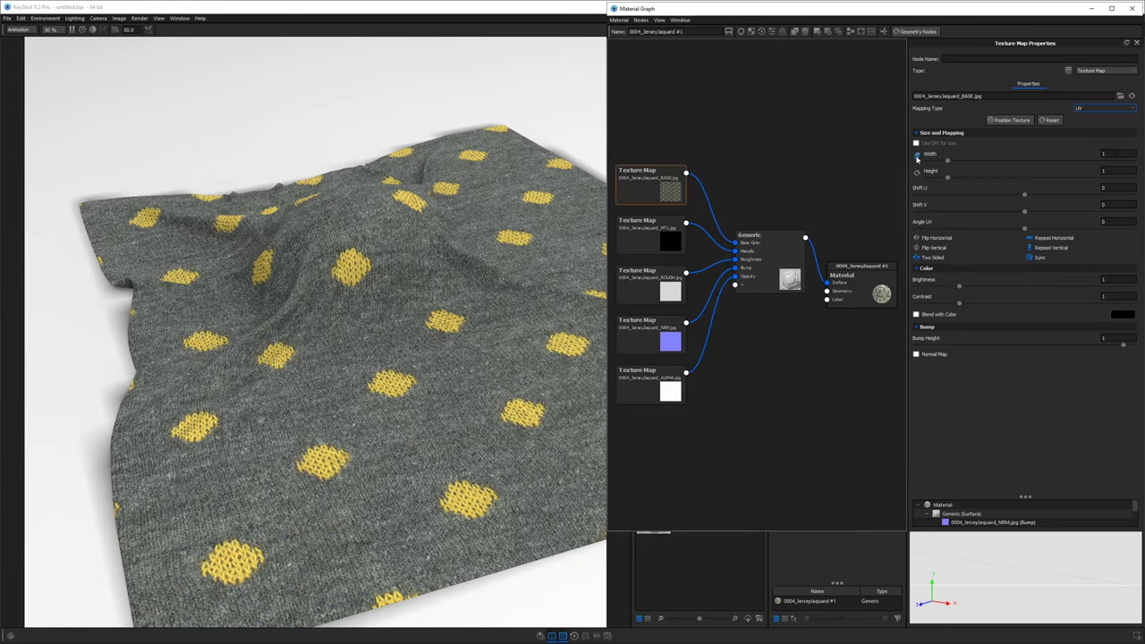
click(918, 157)
click(1117, 154)
text(.5)
key(Return)
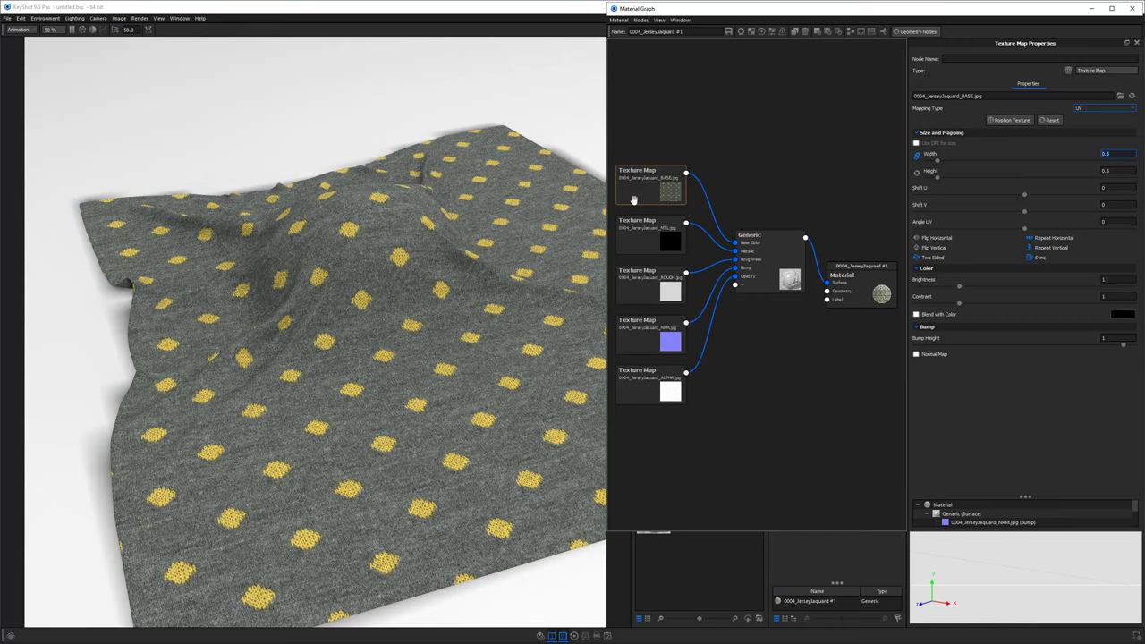
- Review the mapping settings of the jersey's MTL, ROUGH, NRM and ALPHA maps and examine the rescaled dot pattern on the cloth
click(659, 232)
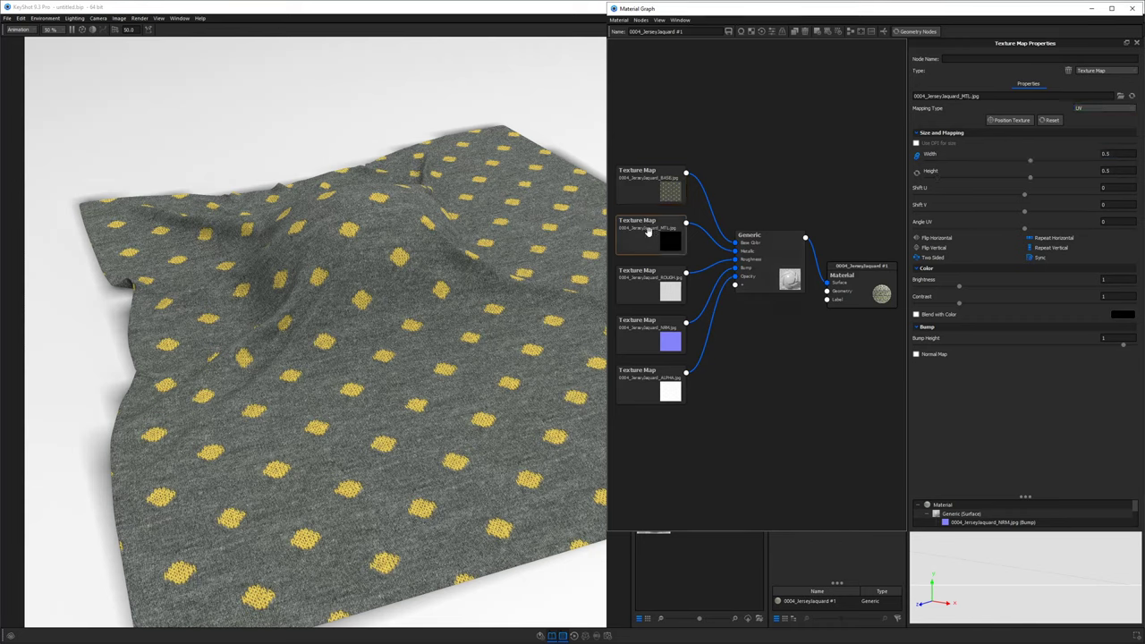
click(643, 279)
click(646, 331)
click(648, 387)
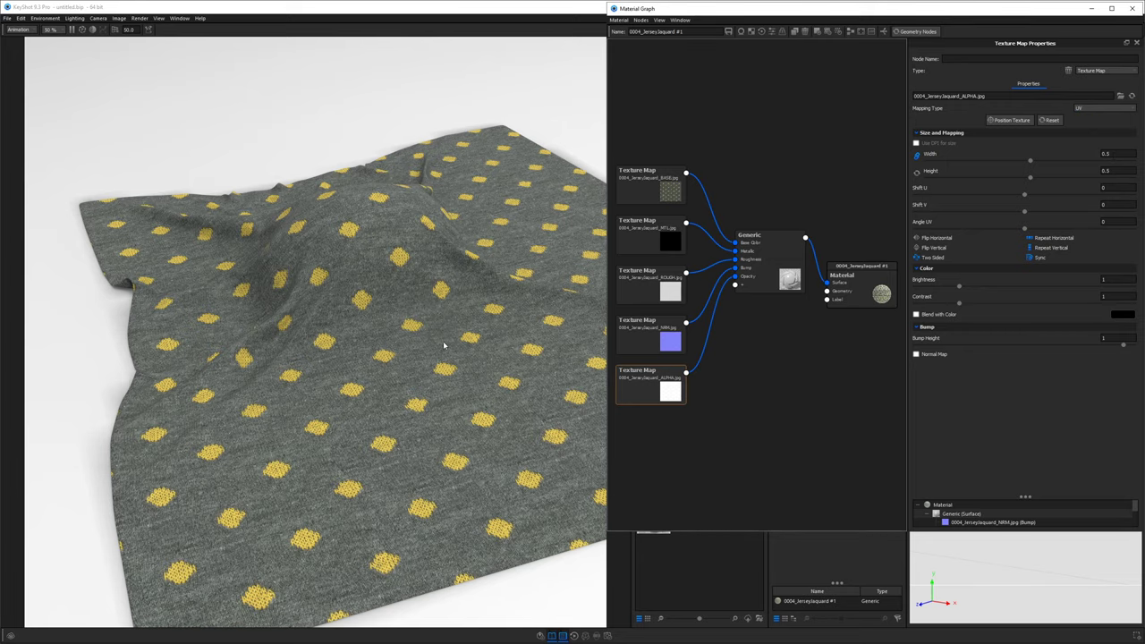
scroll(472, 331, up, 5)
drag(471, 331, 290, 368)
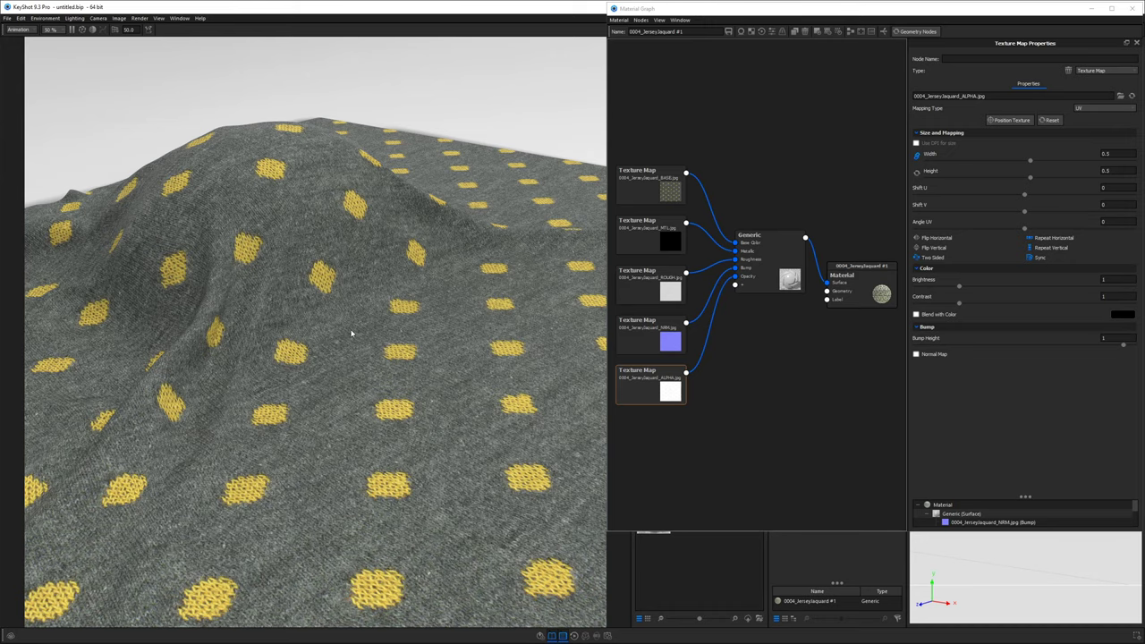
scroll(355, 336, down, 5)
drag(356, 337, 398, 333)
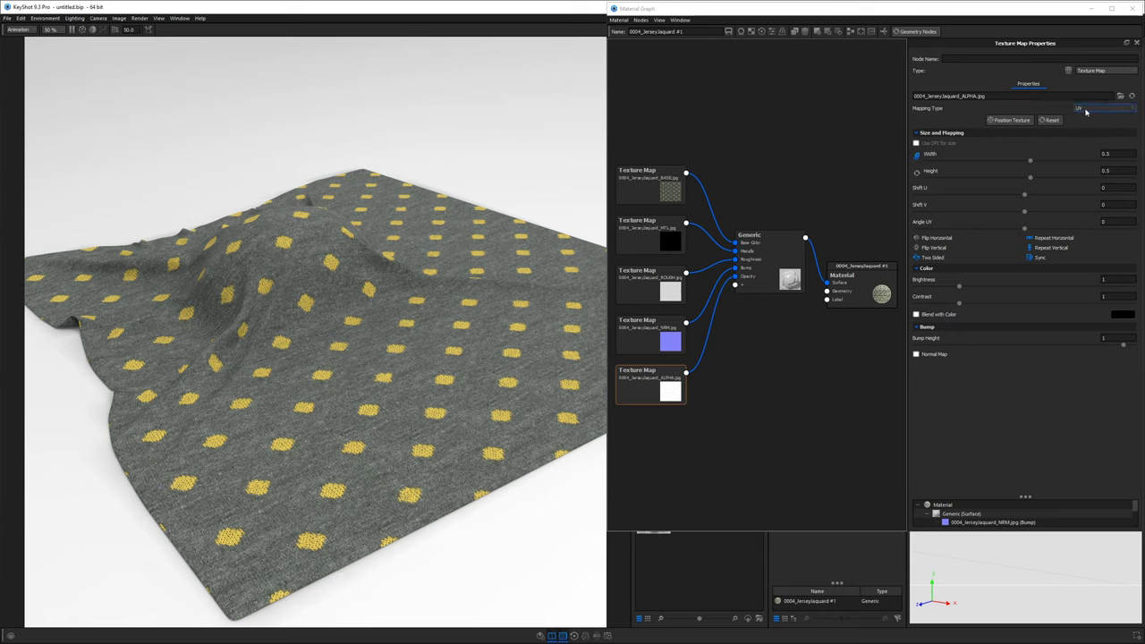
- Apply 0005_Houndstooth from the material library to the cloth and open its material graph
mouse_move(712, 382)
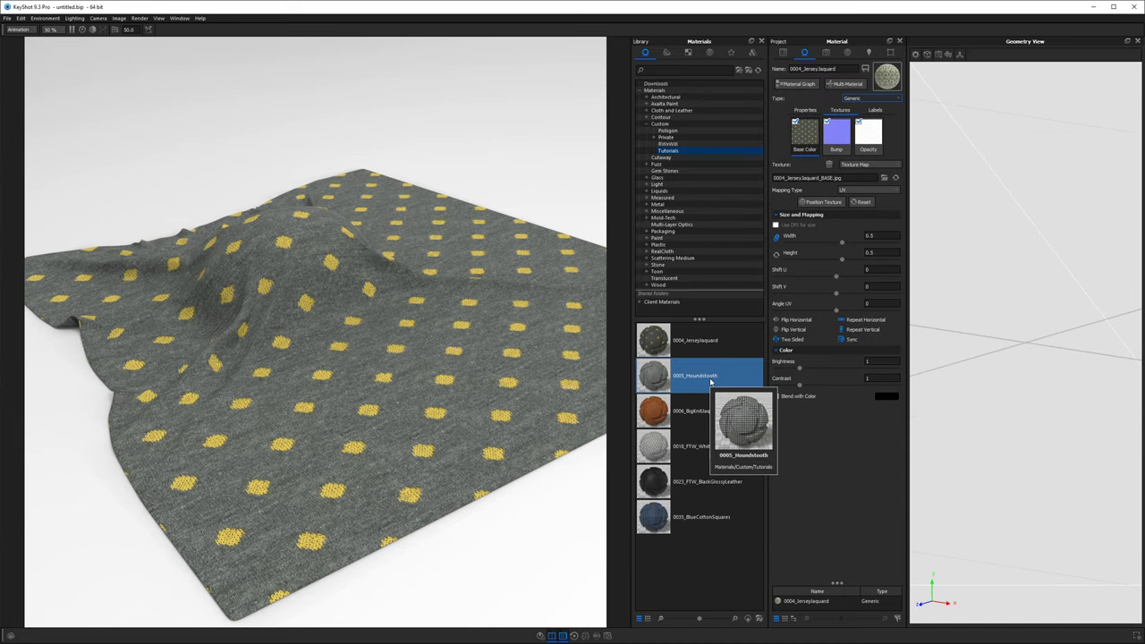
drag(712, 382, 412, 323)
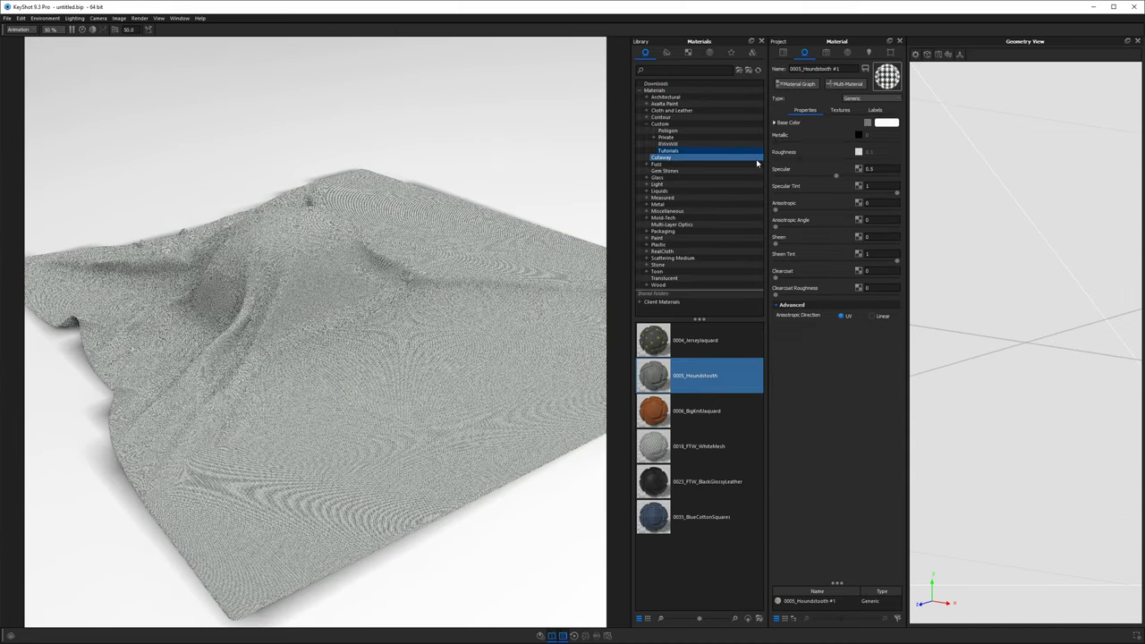
click(810, 84)
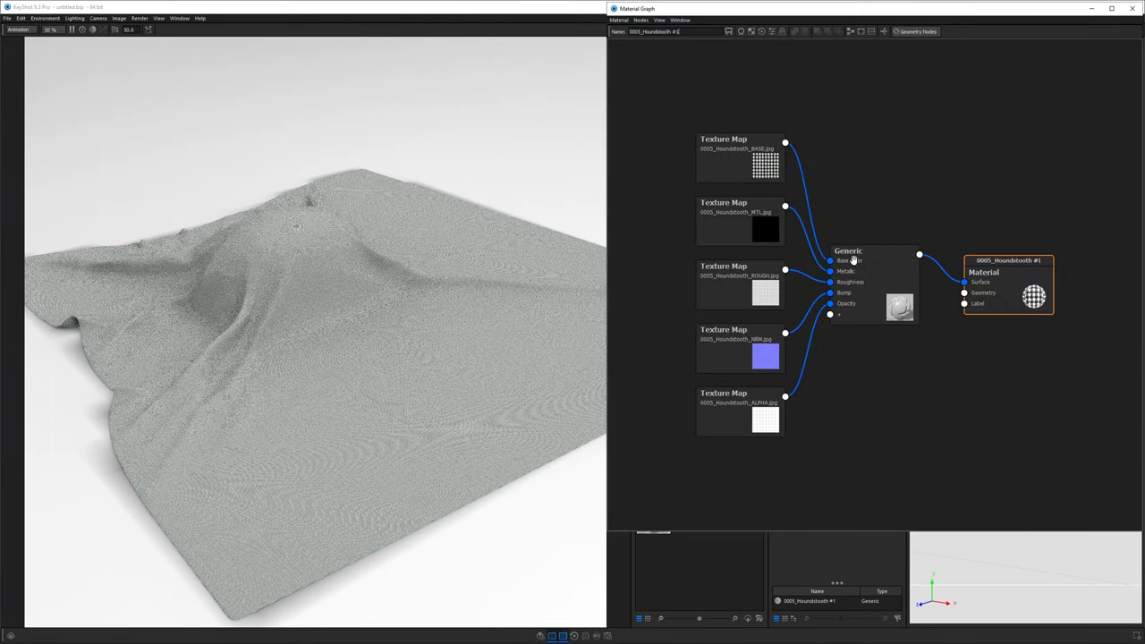
- Set the houndstooth BASE texture map's mapping type to UV
double_click(769, 162)
click(1090, 108)
click(1089, 140)
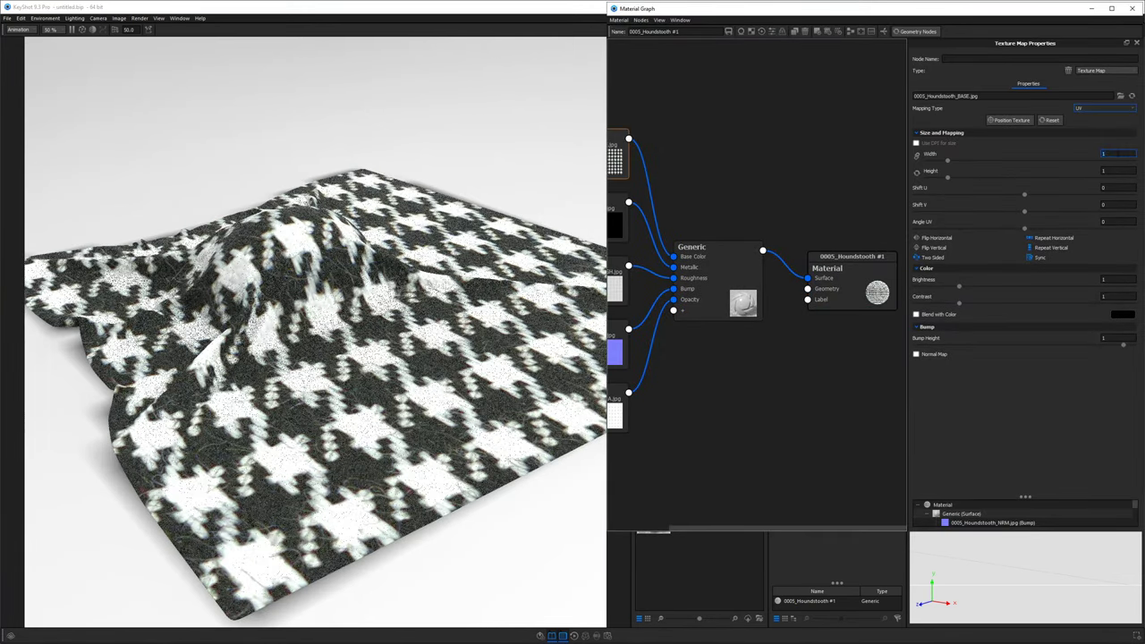
- Scale the houndstooth BASE map with linked width and height, trying 0.25 before settling on 0.1
drag(1118, 154, 1103, 154)
text(0.25)
key(Return)
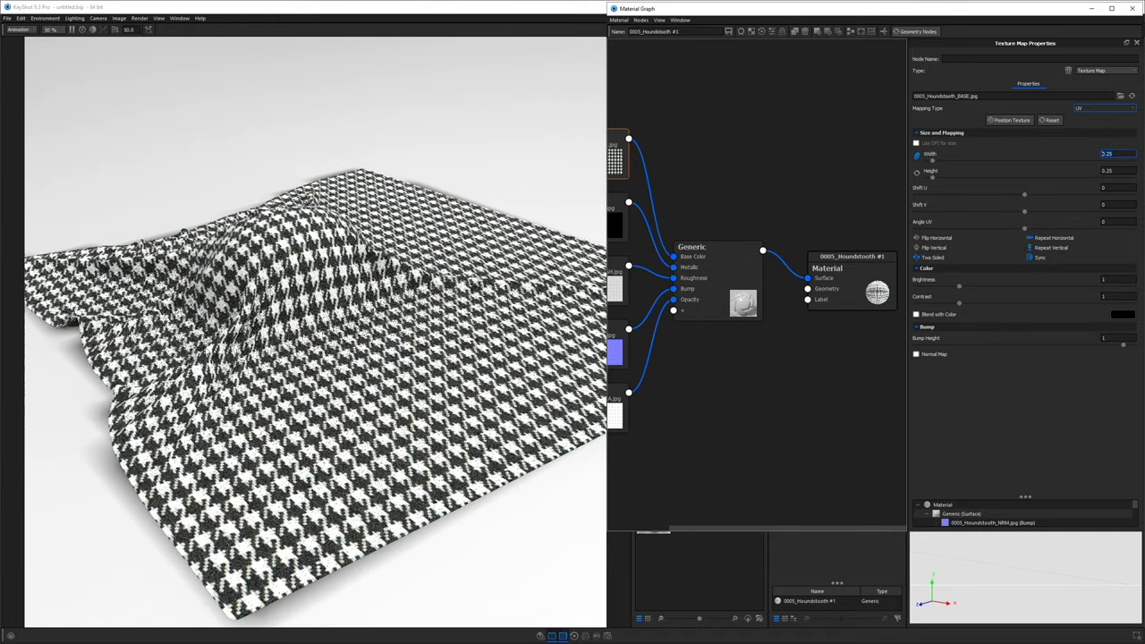
scroll(262, 347, up, 6)
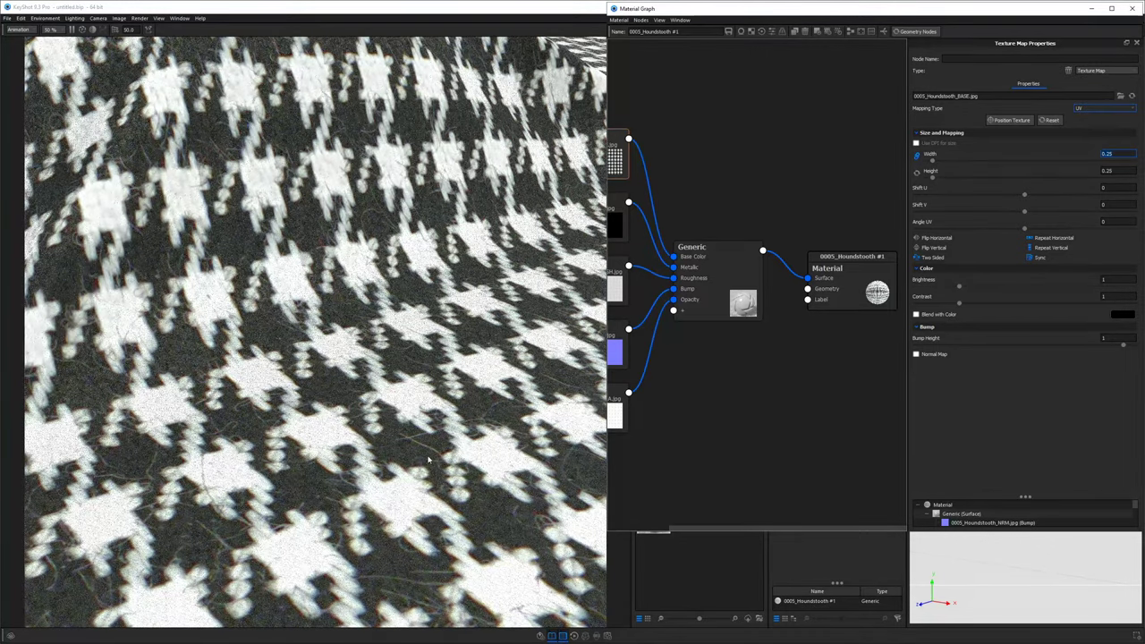
scroll(463, 448, down, 5)
scroll(383, 533, up, 8)
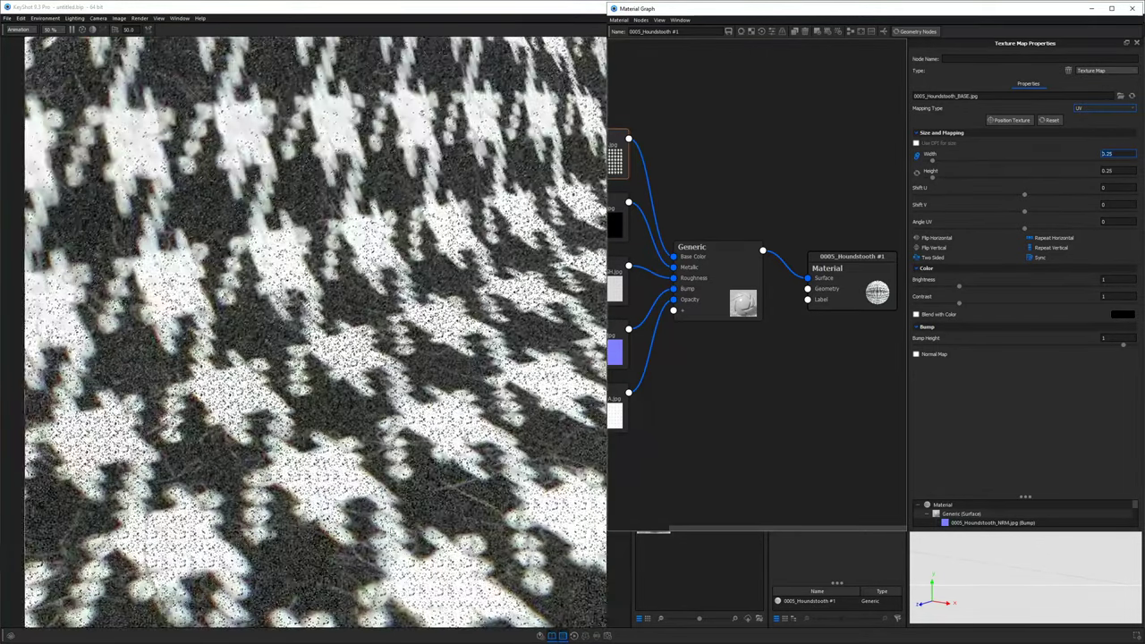
scroll(383, 534, down, 3)
scroll(383, 533, down, 5)
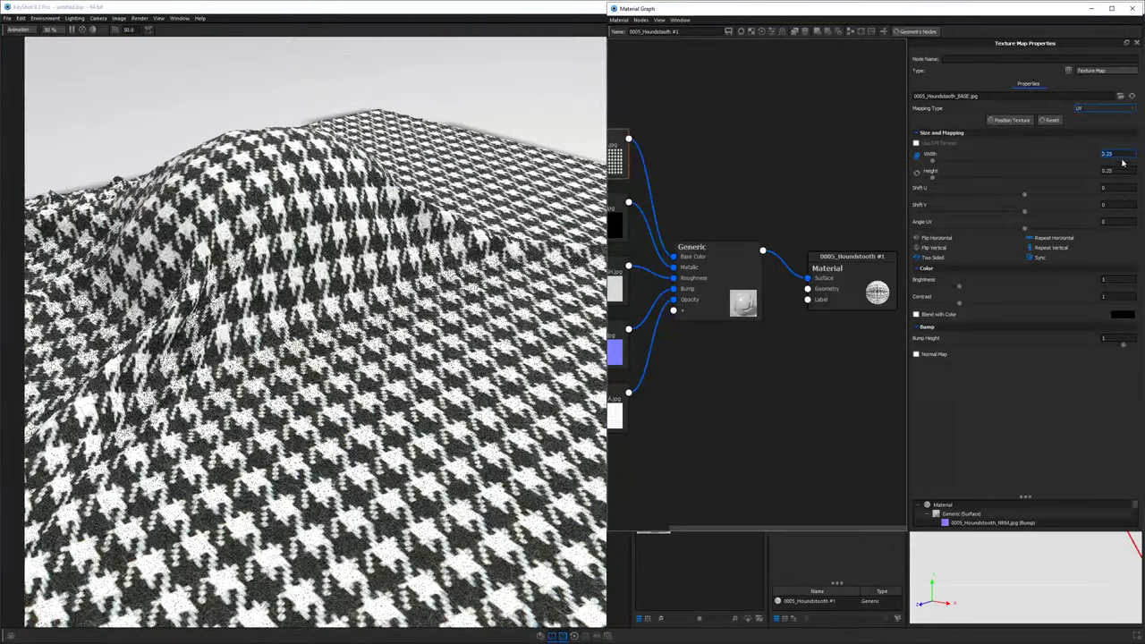
text(0.1)
key(Return)
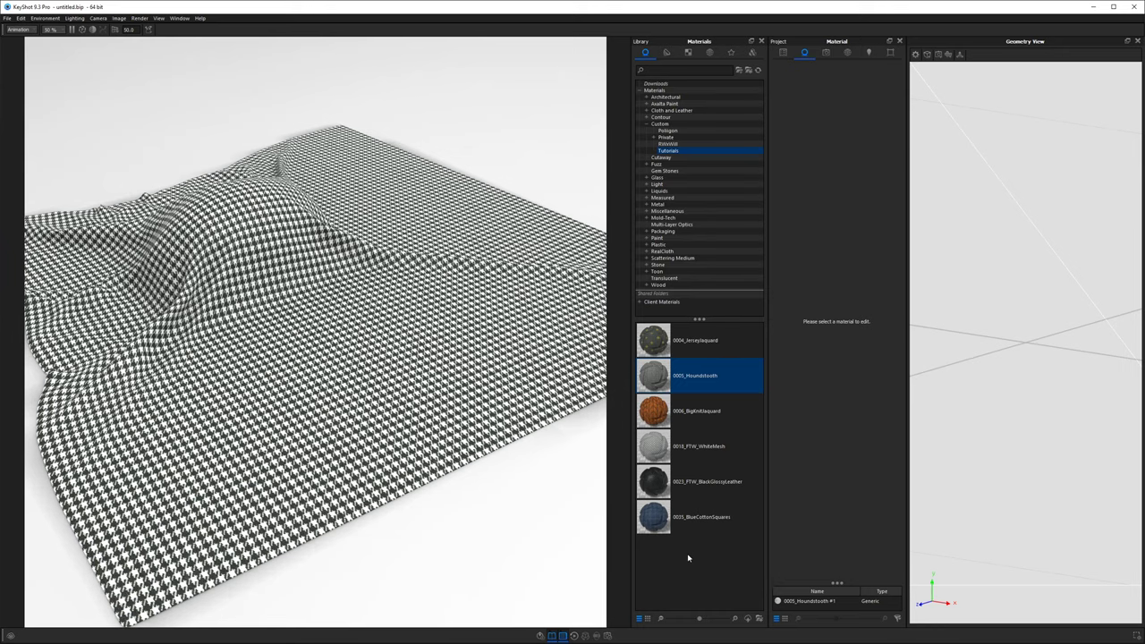
- Add a ground plane beneath the houndstooth cloth
scroll(524, 499, down, 8)
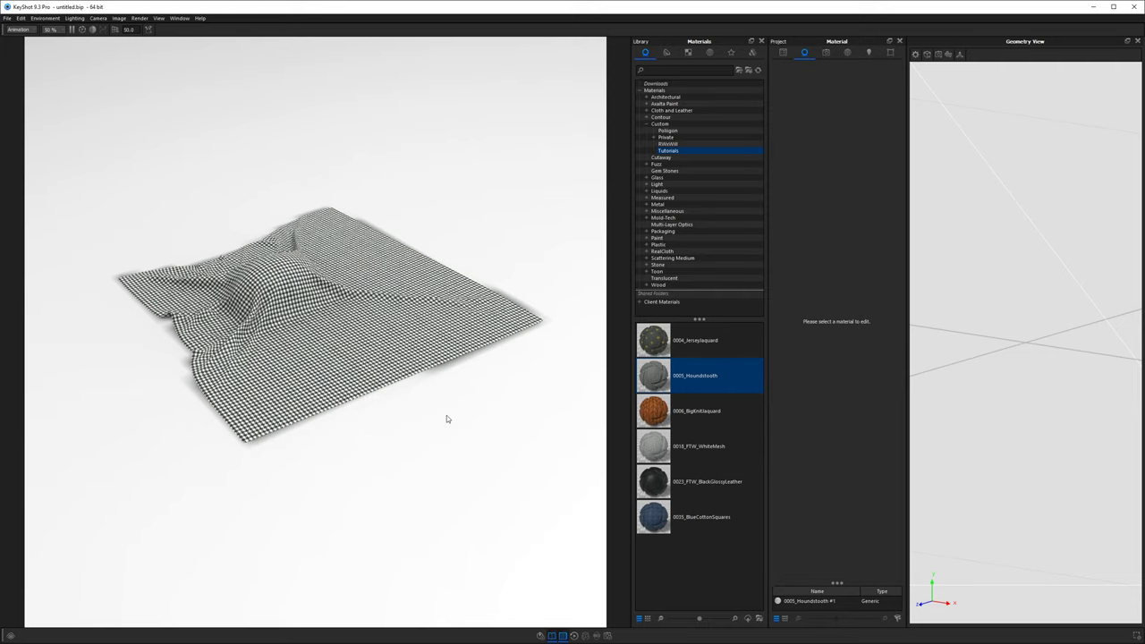
key(ctrl+g)
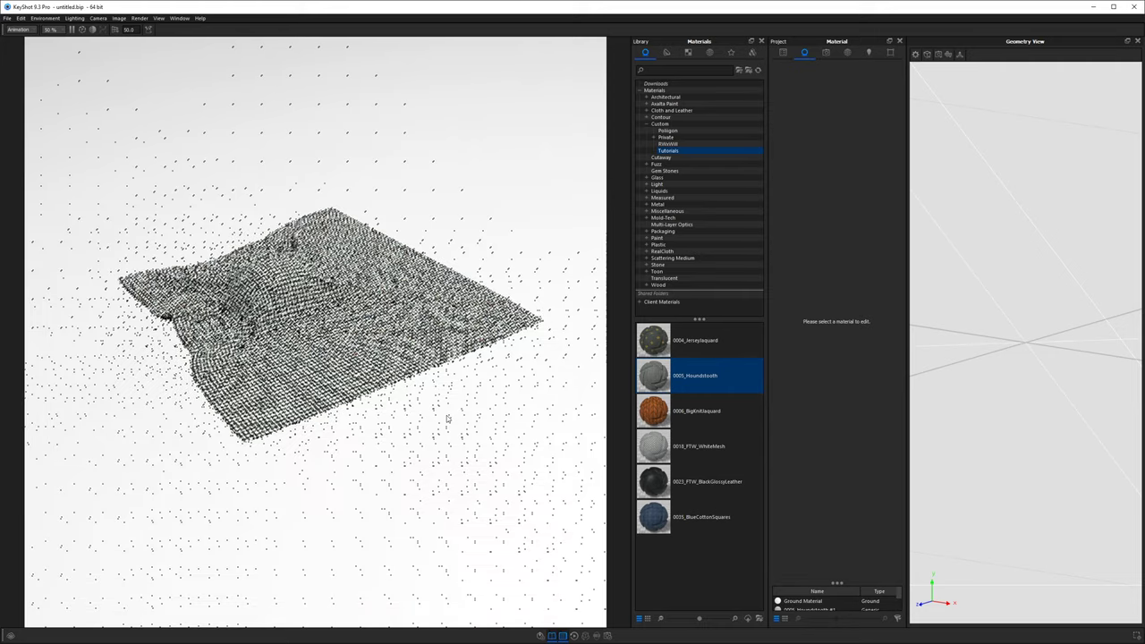
scroll(207, 378, up, 5)
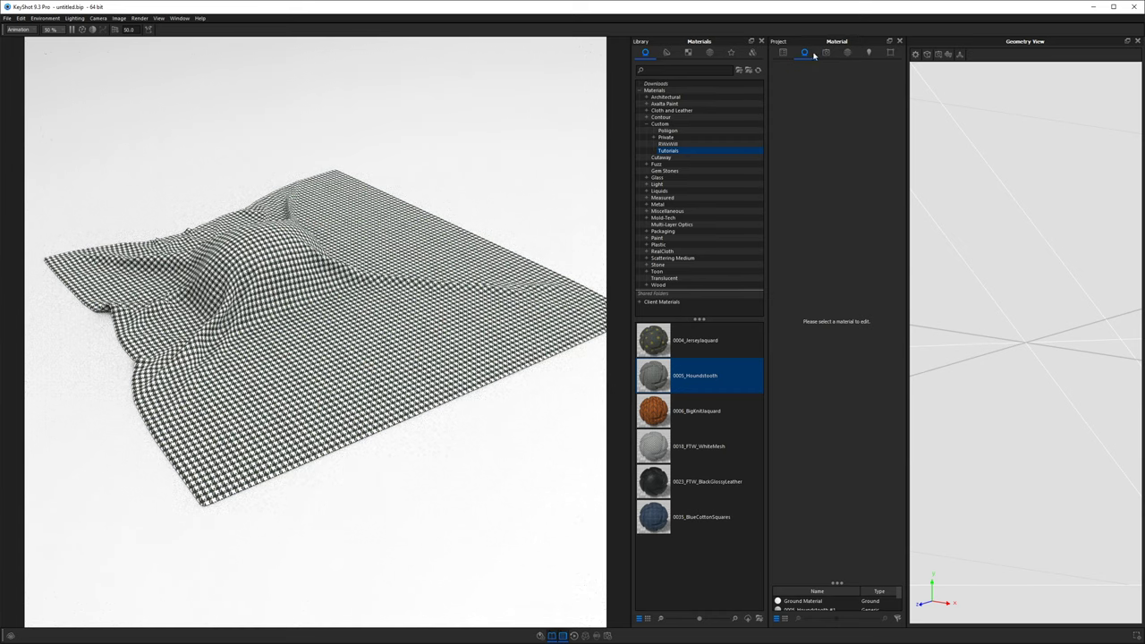
- Light the scene with the 3 Panels Straight 4K environment from the library
click(848, 52)
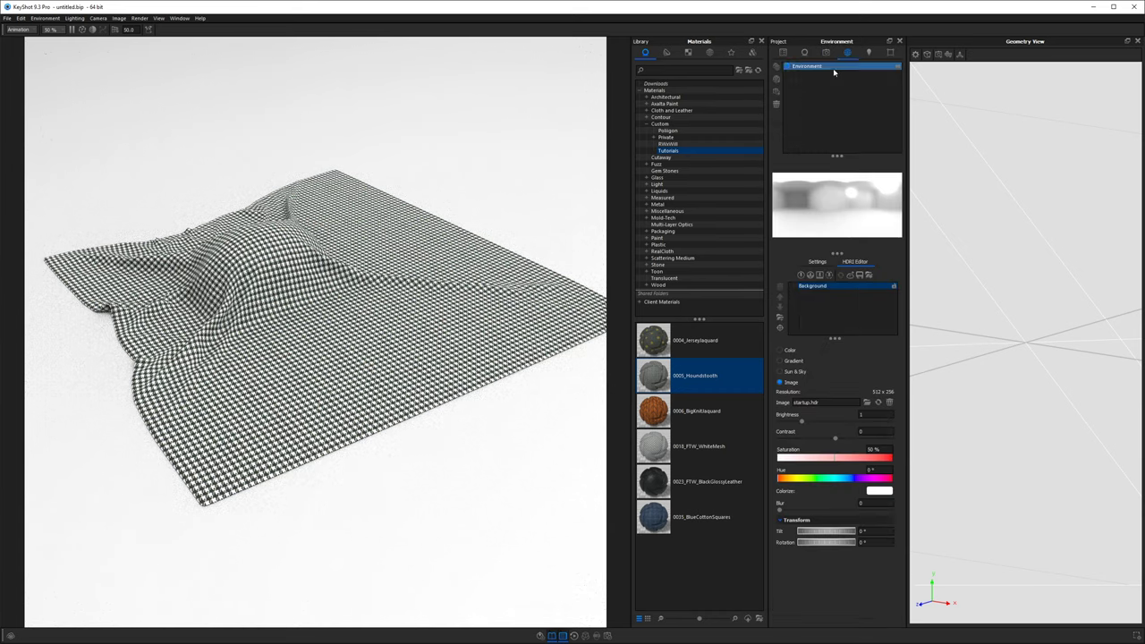
click(709, 51)
double_click(709, 259)
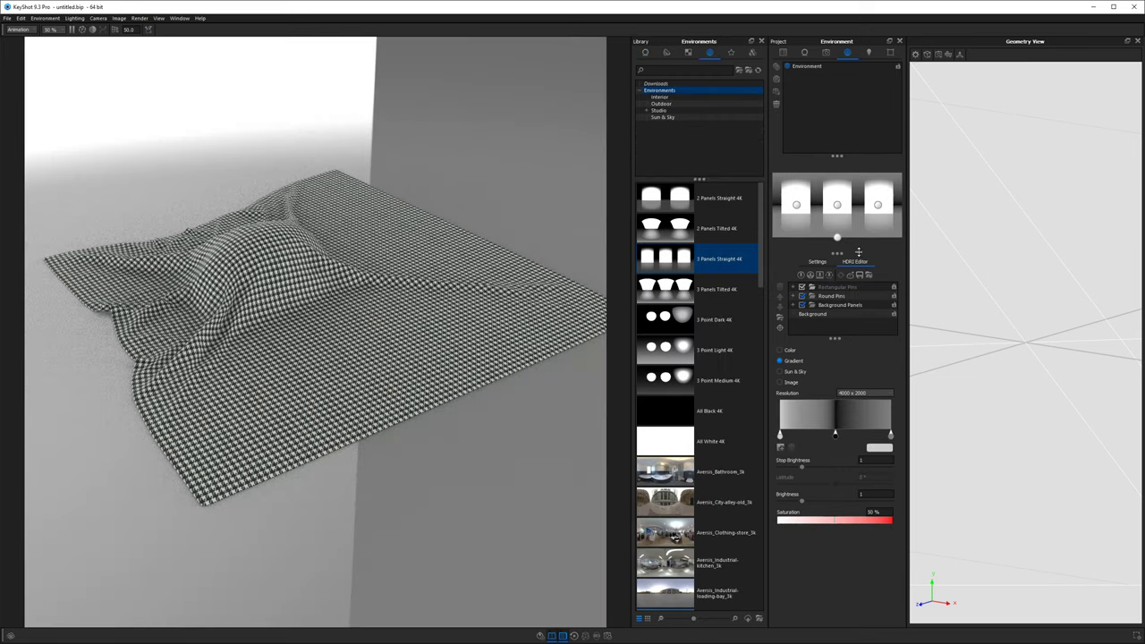
- Set the environment brightness to 1.5 and switch the background to solid white
click(828, 262)
click(870, 296)
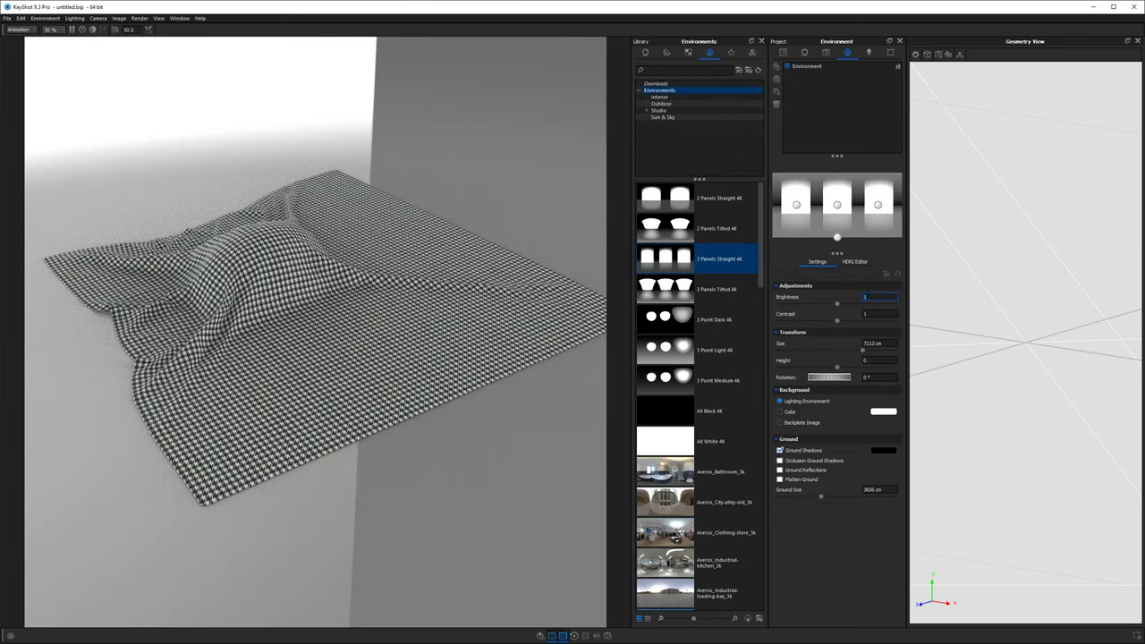
text(1.05)
key(Return)
text(1.5)
drag(358, 421, 329, 282)
scroll(329, 283, up, 5)
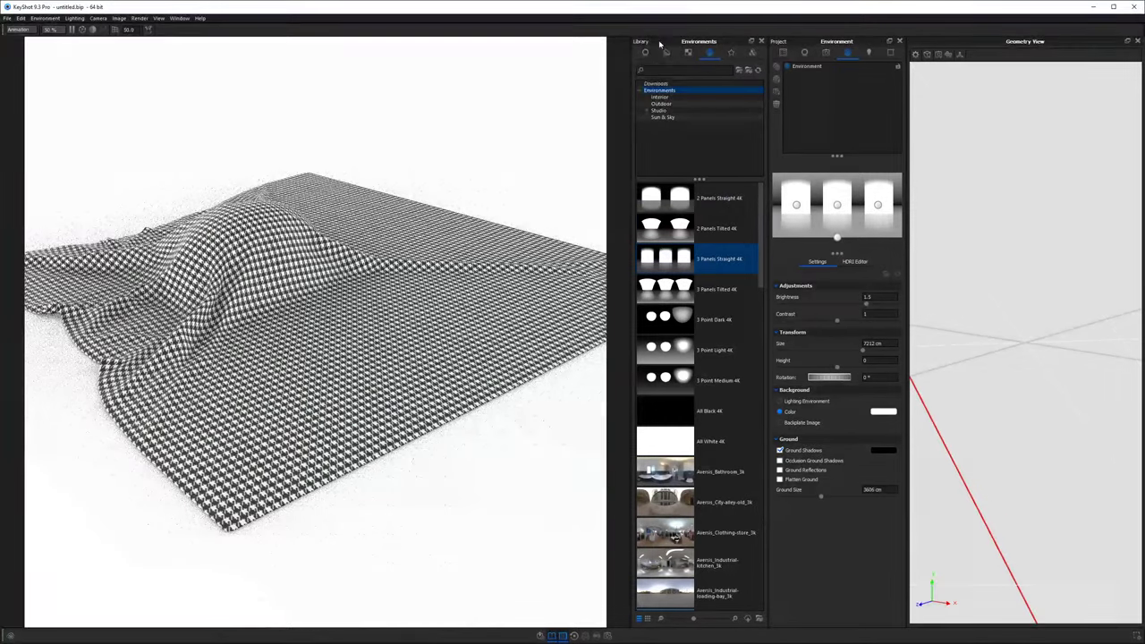
- Apply 0006_BigKnitJaquard from the material library to the cloth and examine the knit on its folds
click(646, 53)
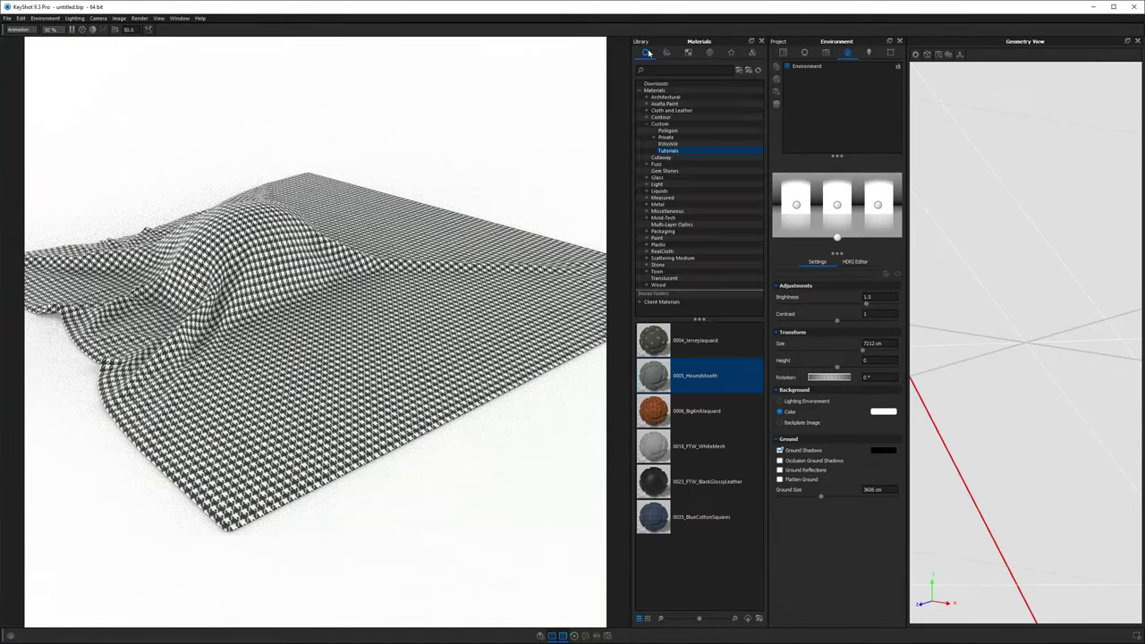
drag(696, 415, 378, 378)
scroll(299, 384, up, 3)
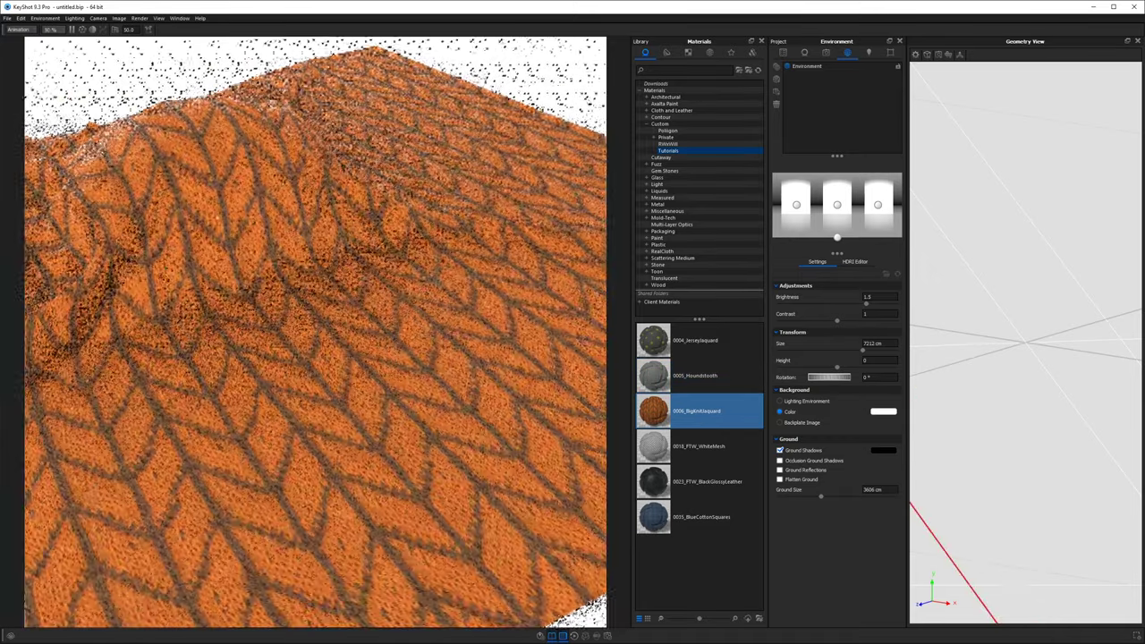
middle_drag(340, 300, 398, 343)
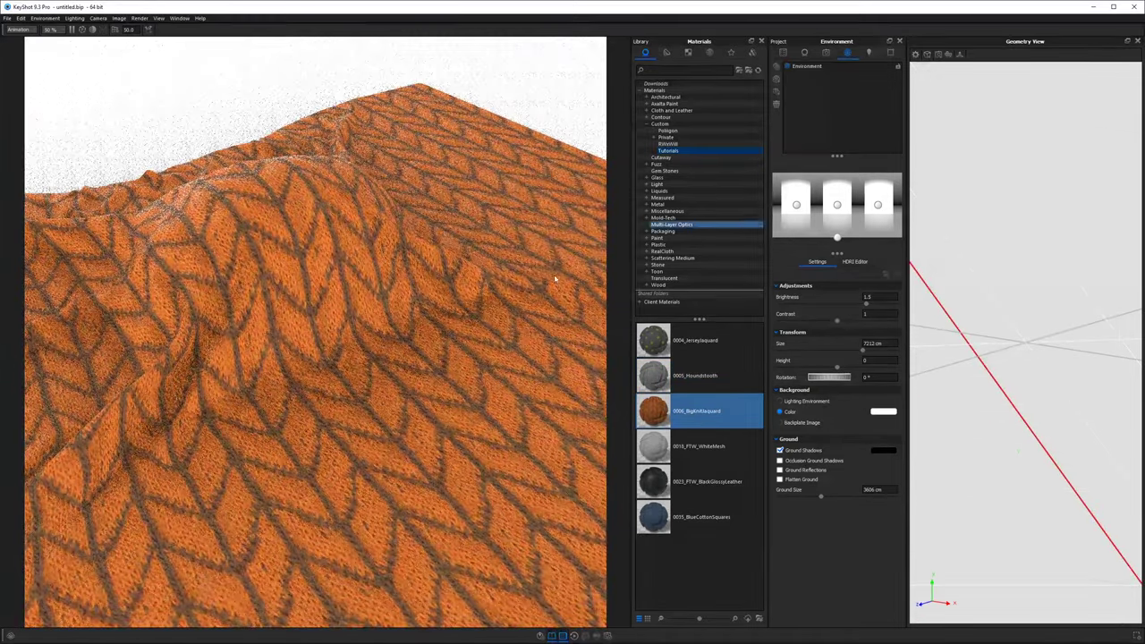
drag(223, 232, 326, 238)
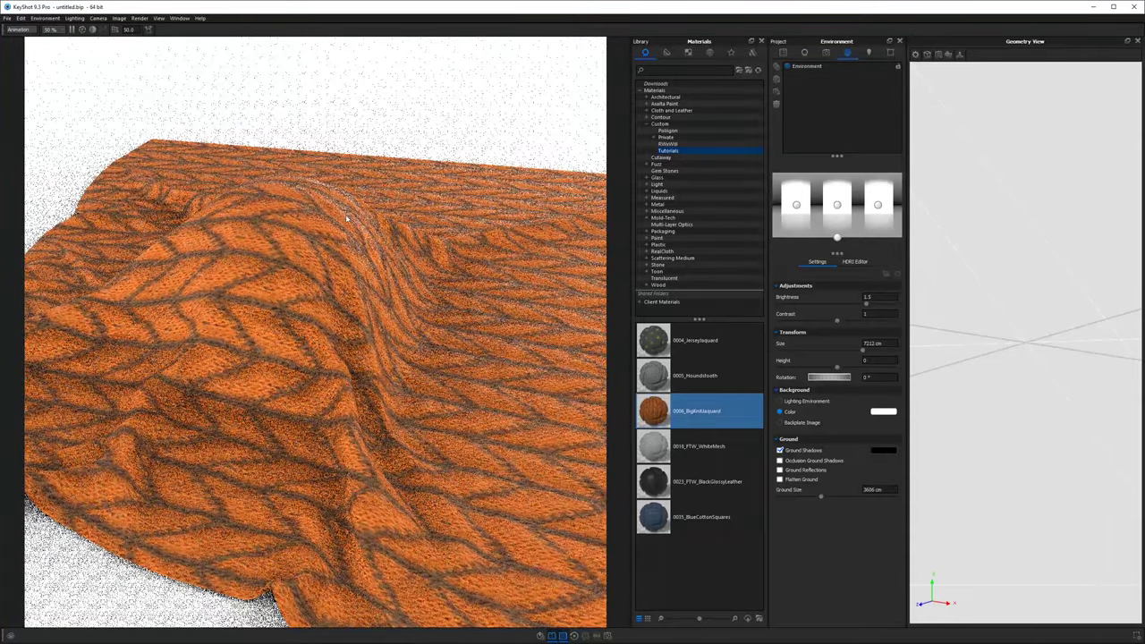
scroll(383, 238, up, 3)
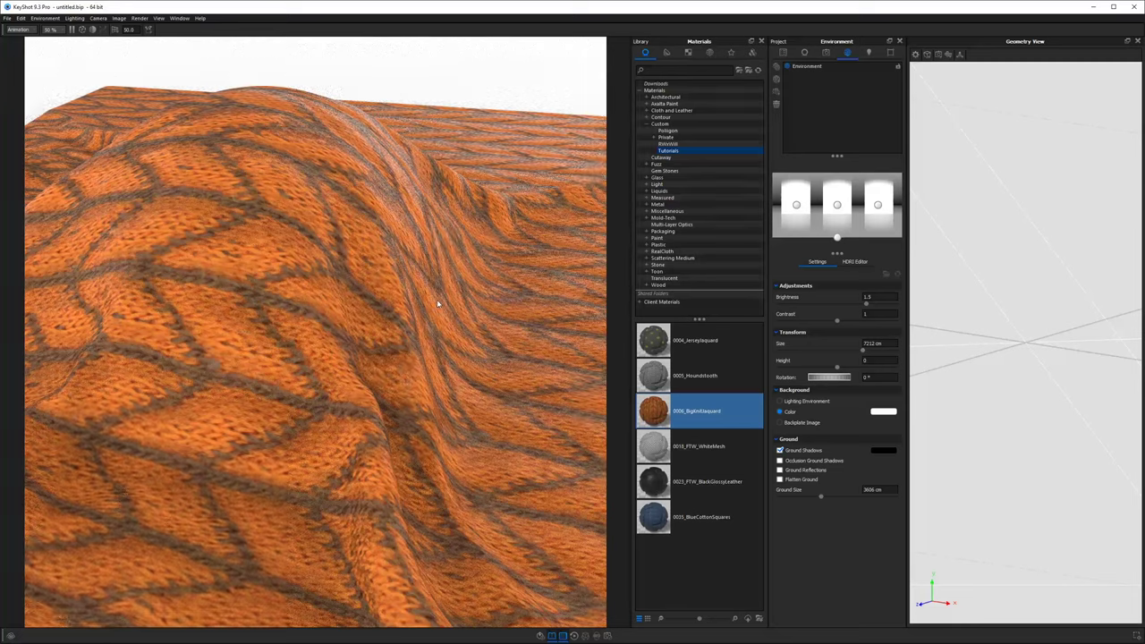
drag(449, 304, 313, 257)
- Open the knit material's graph and add the 0006_BigKnitJaquard_DISP.jpg texture map below the ALPHA map
double_click(313, 257)
click(814, 85)
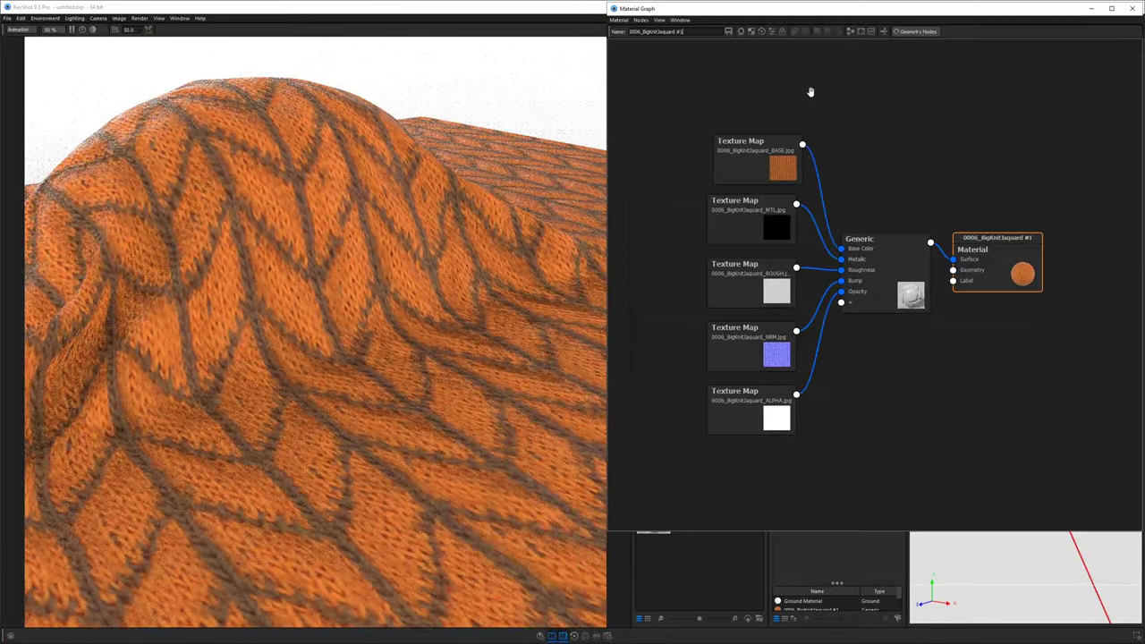
click(754, 268)
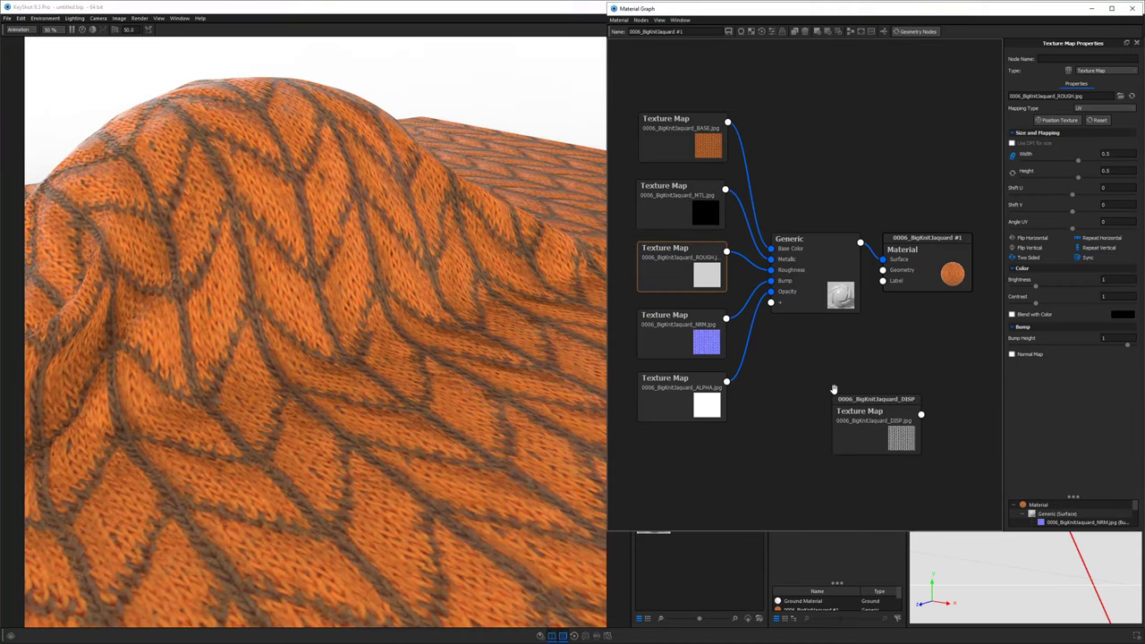
drag(877, 408, 686, 451)
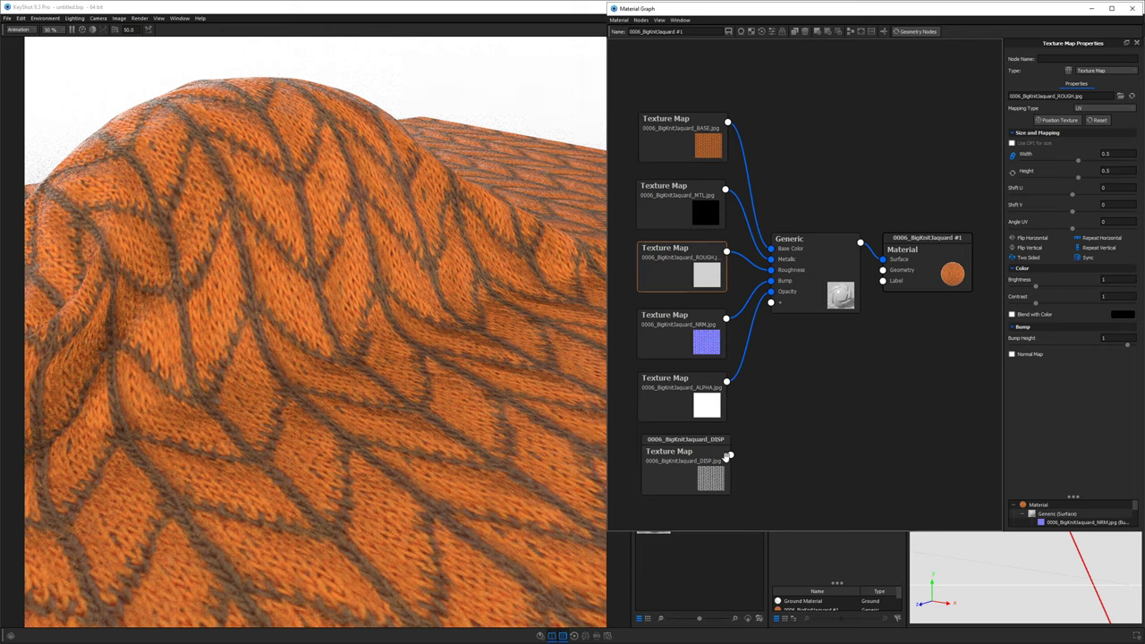
- Add a Displace geometry node driven by the DISP map, connect it to the material's Geometry input, and show its properties
right_click(791, 388)
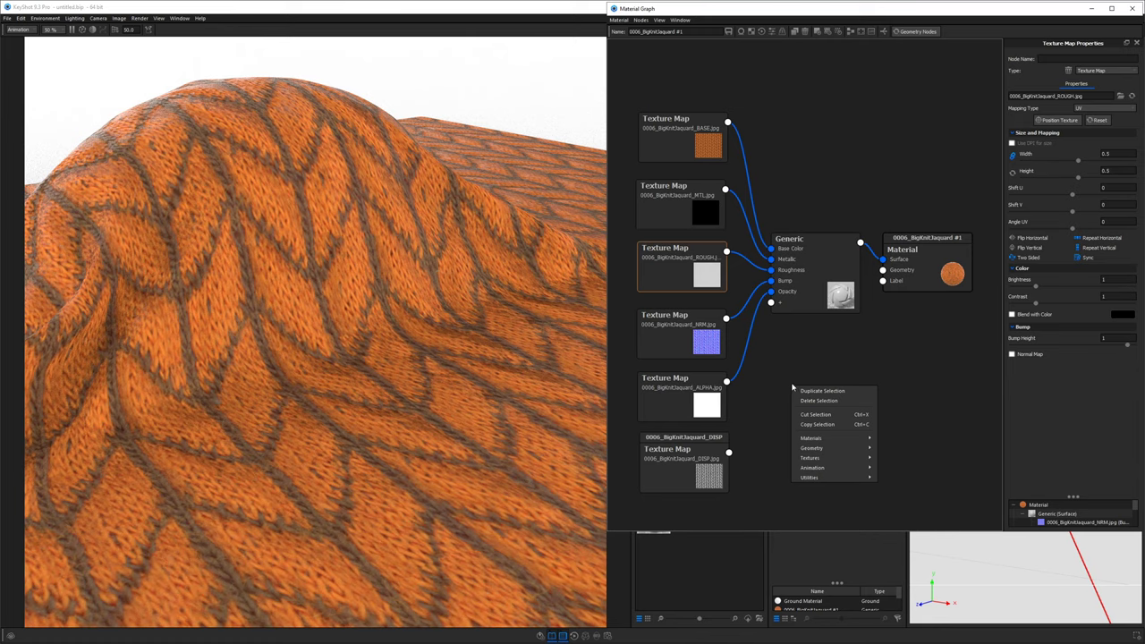
mouse_move(828, 448)
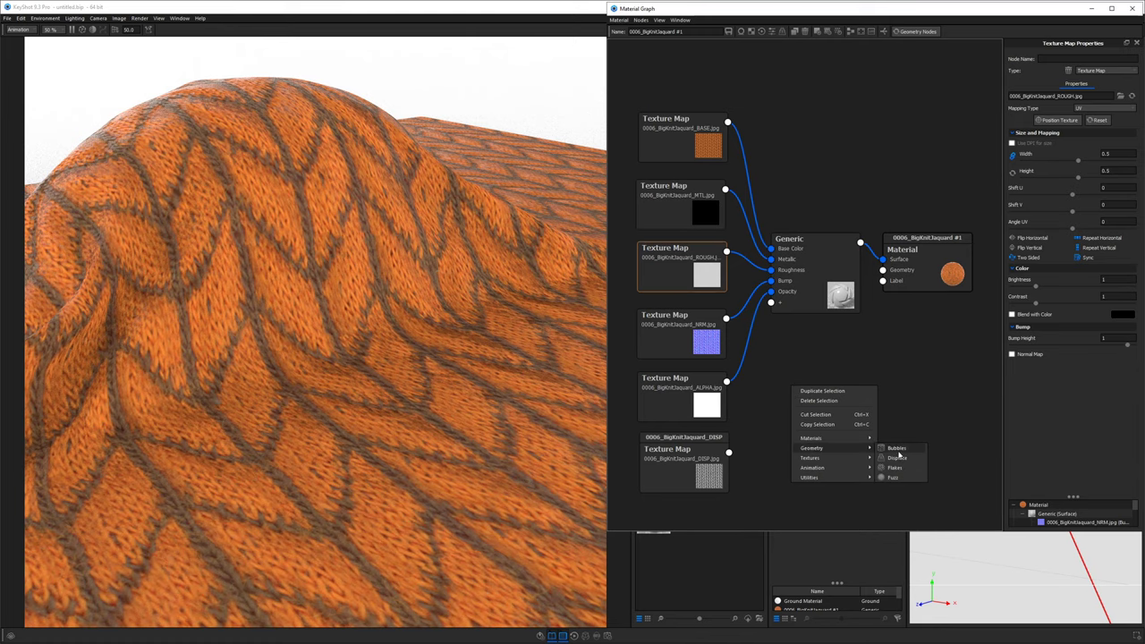
click(897, 457)
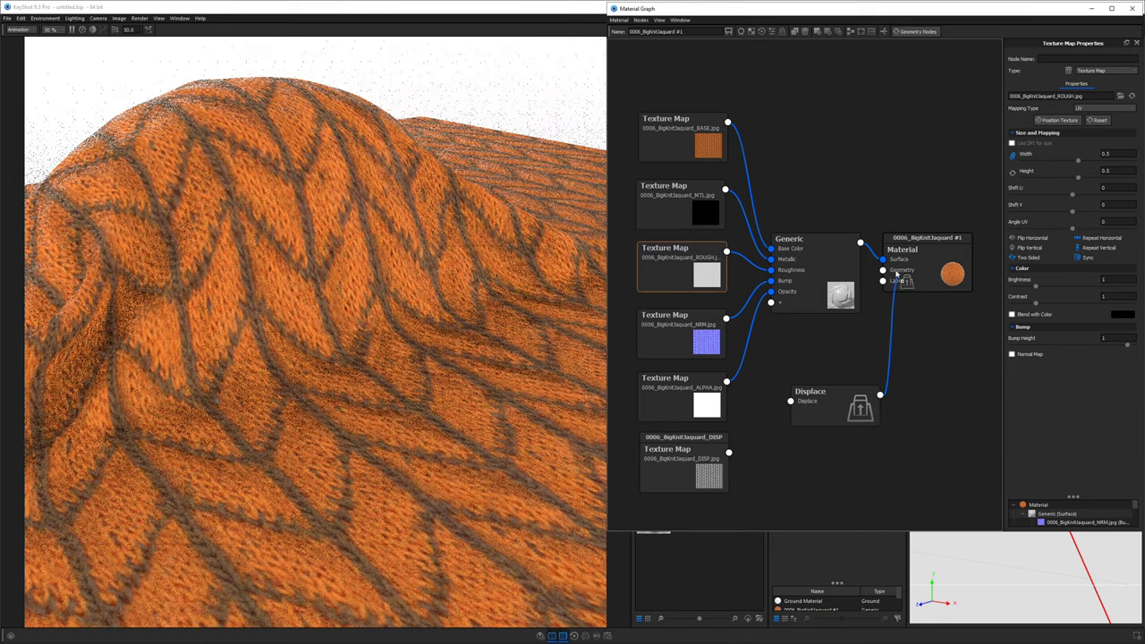
drag(881, 395, 884, 271)
drag(729, 452, 817, 397)
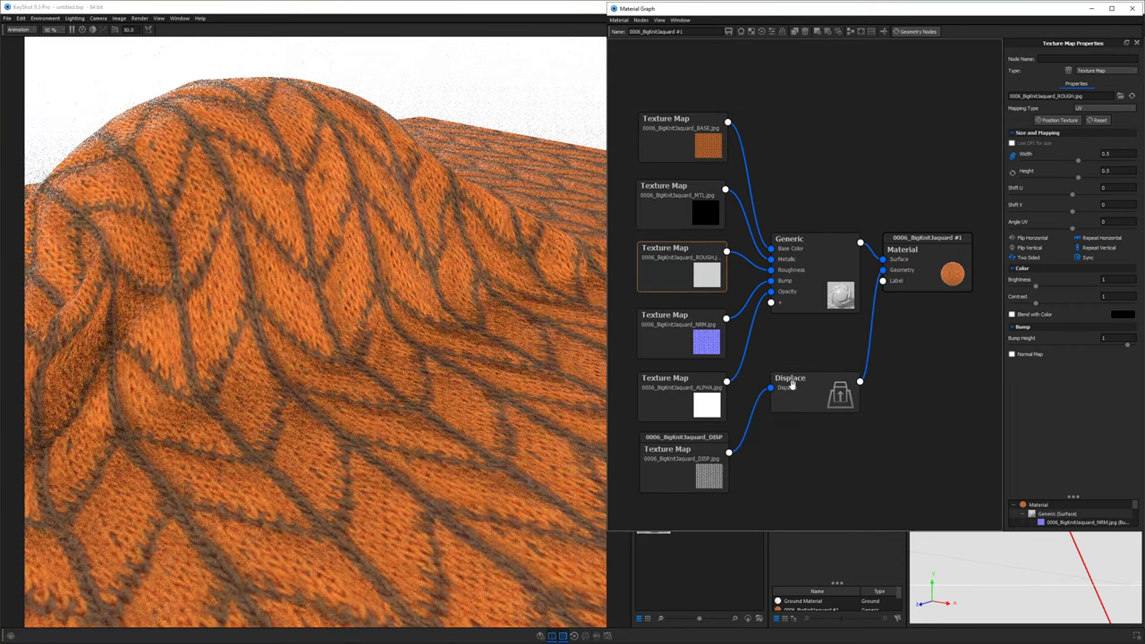
click(807, 383)
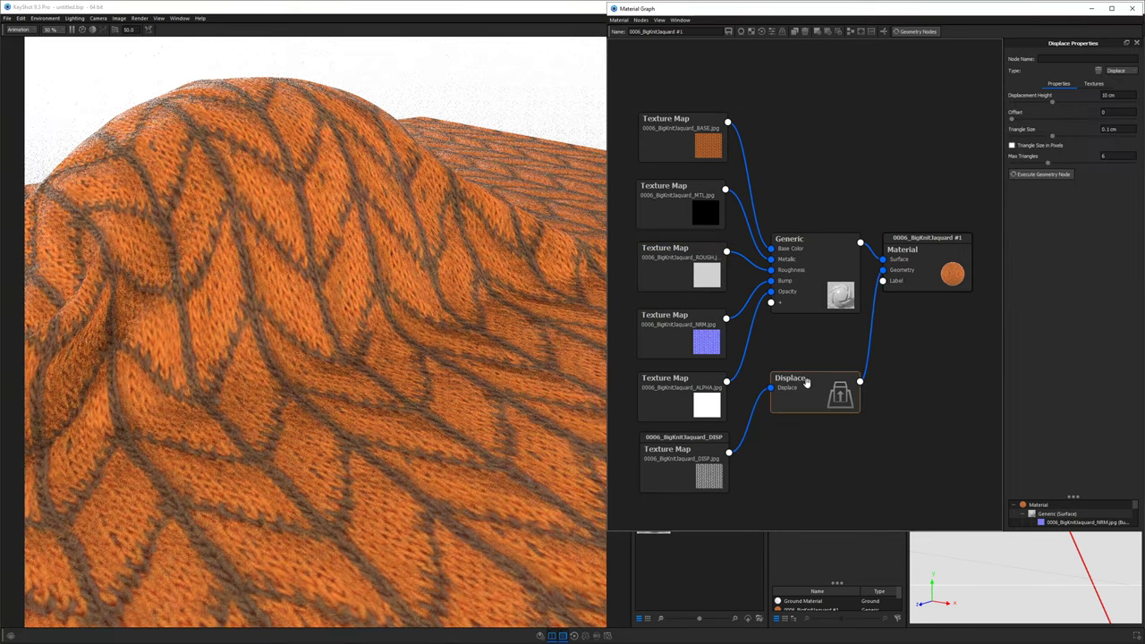
- Set the Displace node's Displacement Height to 0.1 cm, execute the geometry node and inspect the displaced knit
click(1114, 96)
text(1cm)
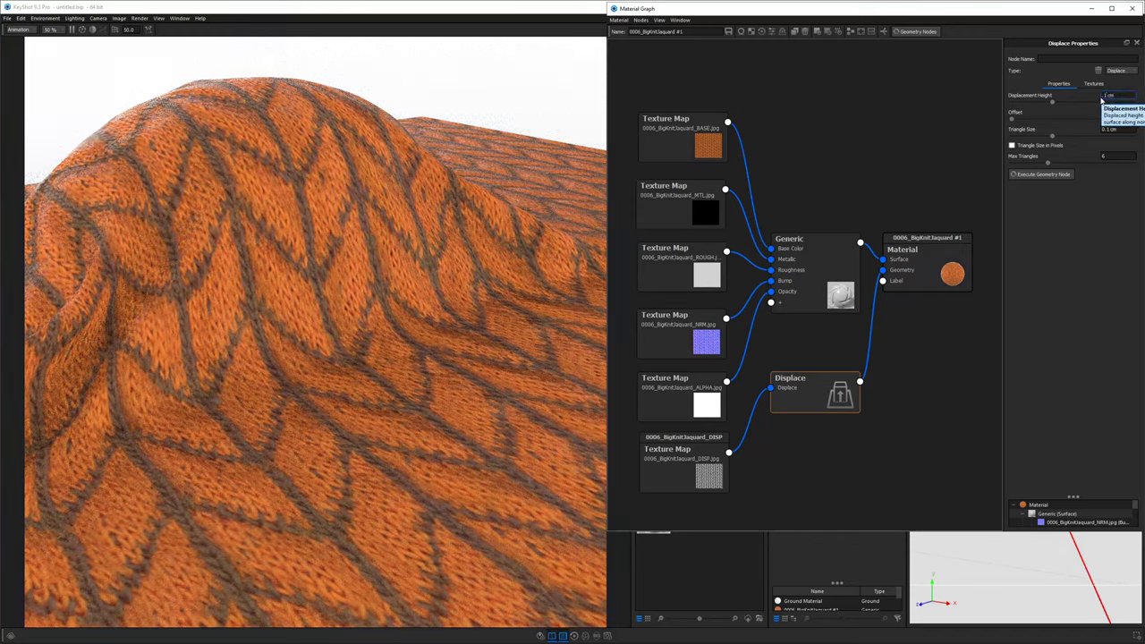
key(Return)
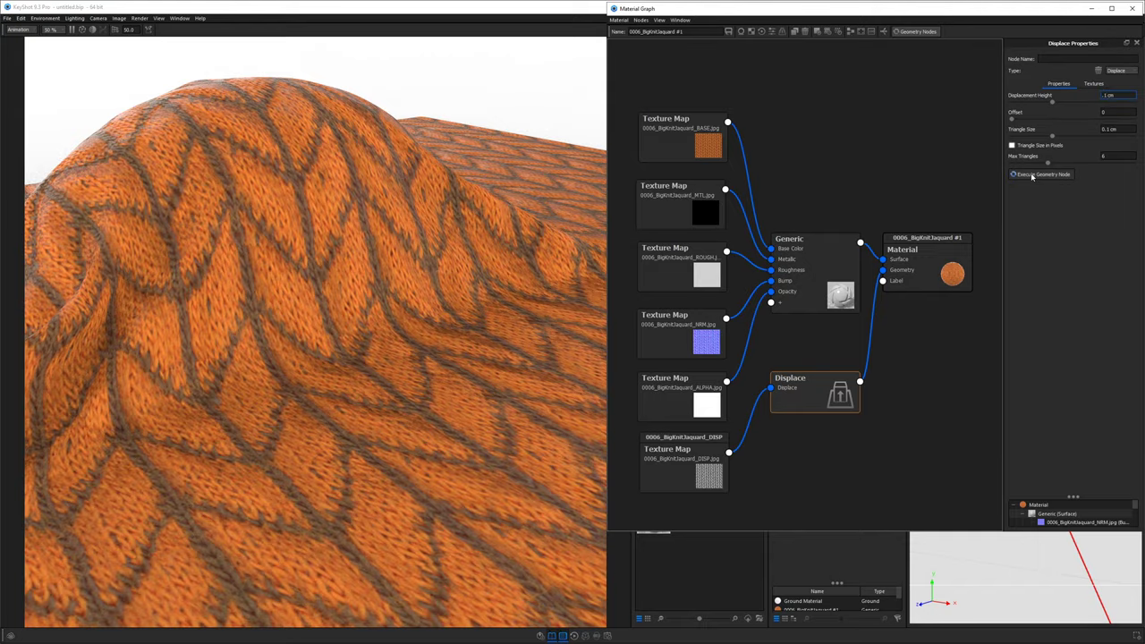
click(1031, 177)
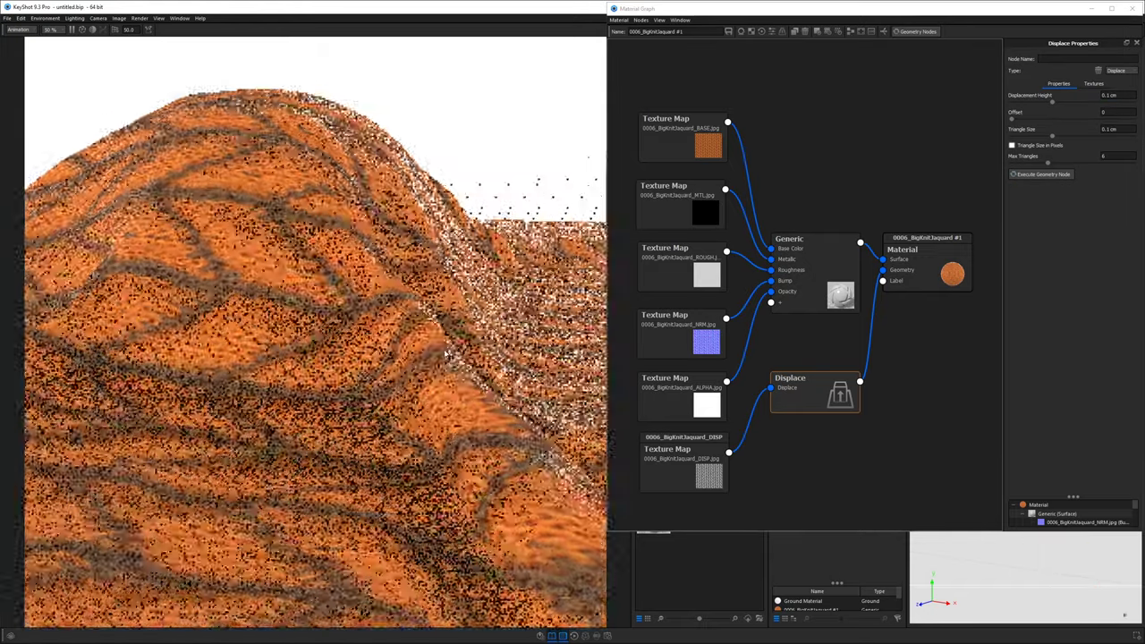
scroll(445, 354, down, 3)
drag(385, 332, 296, 330)
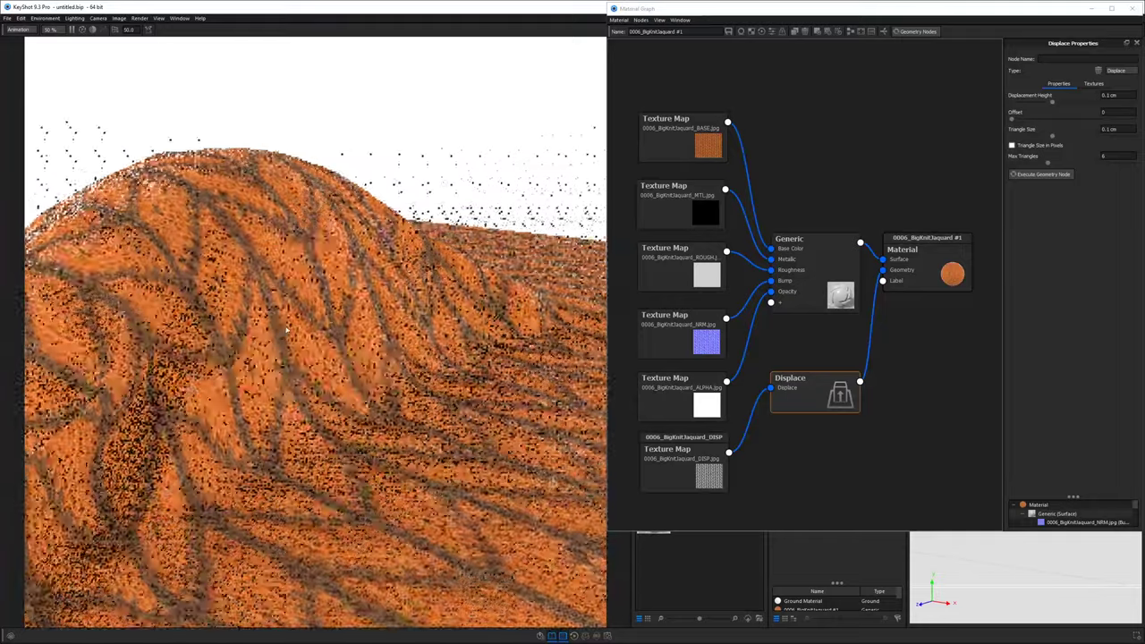
- Set the Displace node's Displacement Height to 1 cm and preview the DISP map alone on the cloth
drag(1120, 95, 1092, 104)
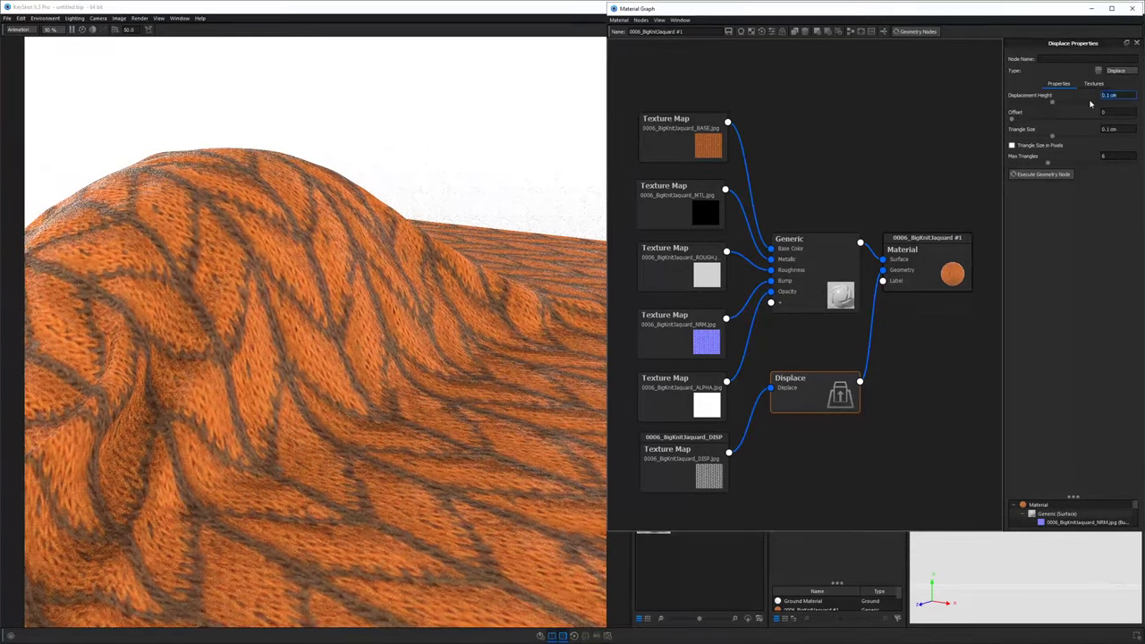
text(1)
key(Return)
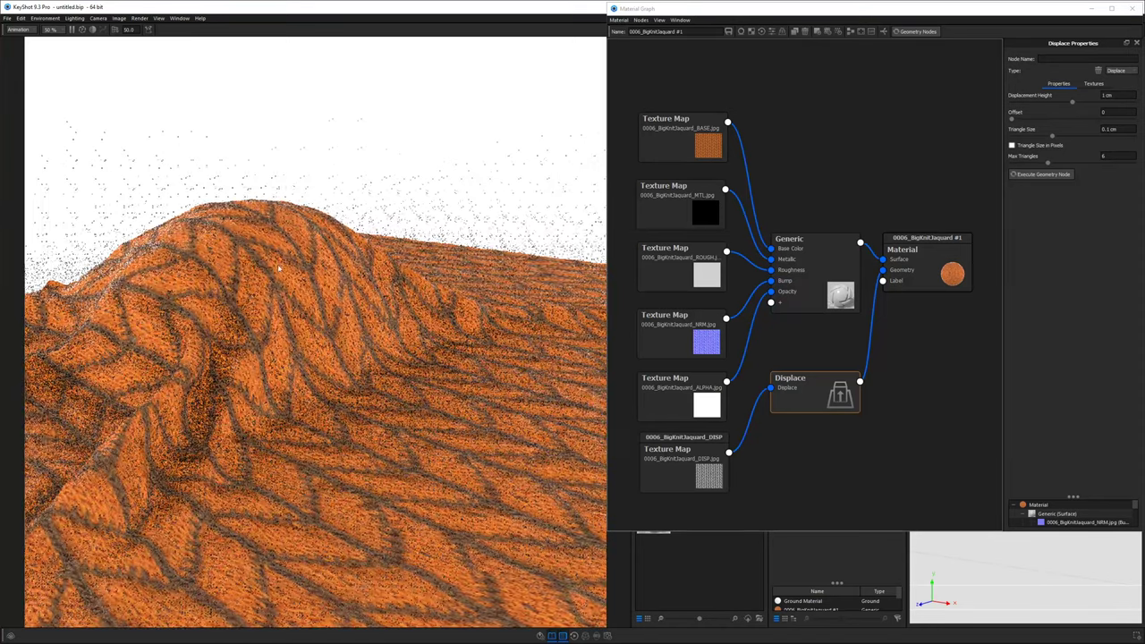
click(685, 459)
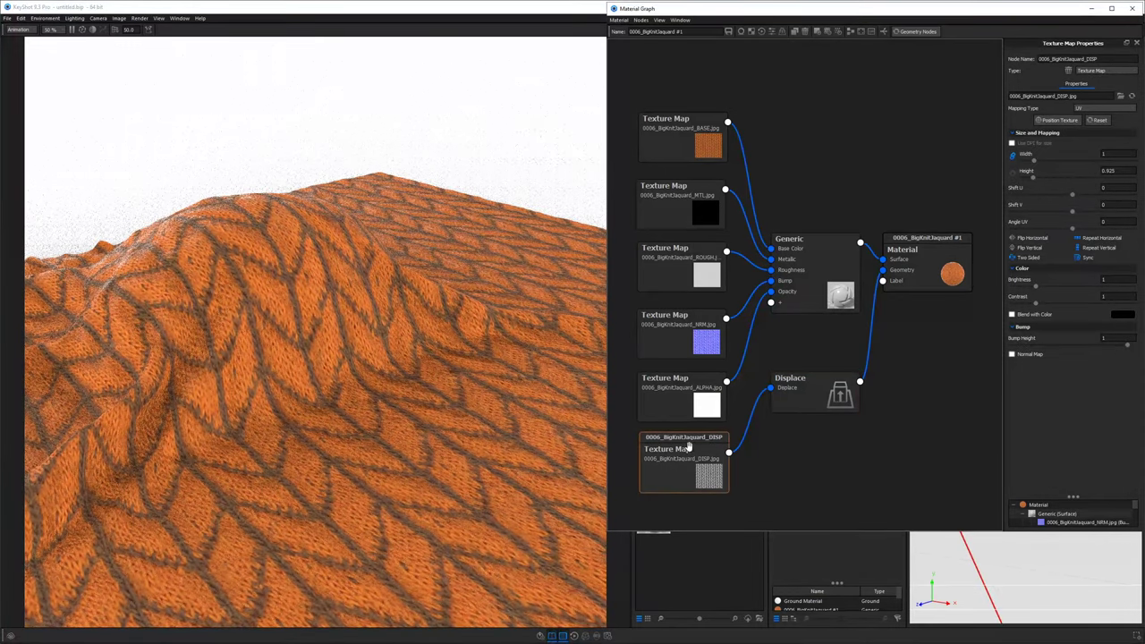
double_click(685, 451)
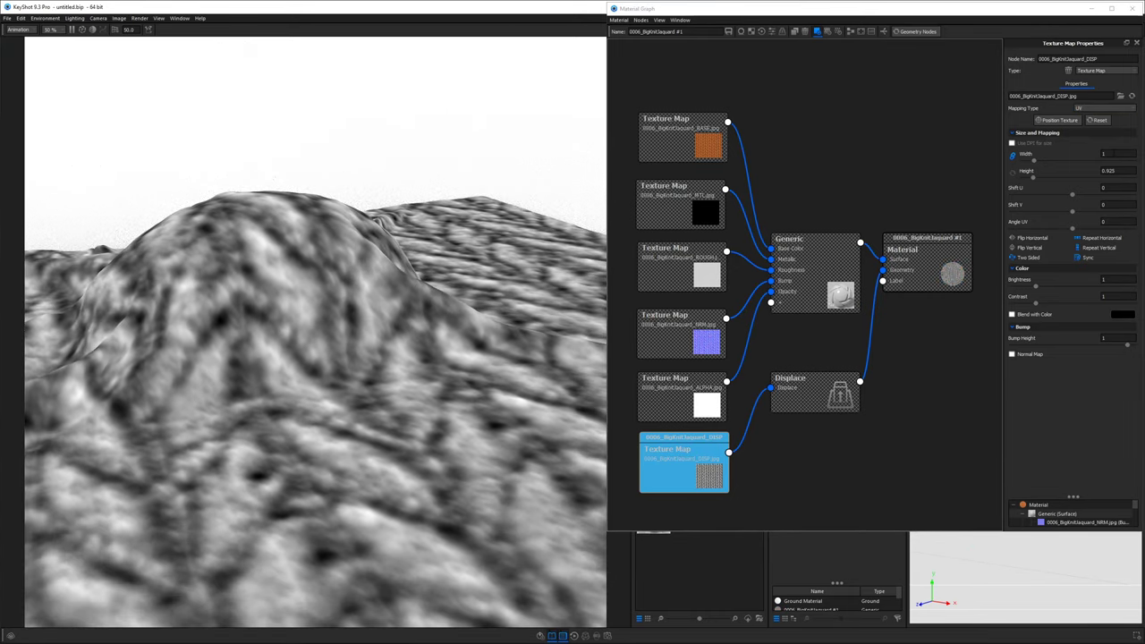
double_click(698, 458)
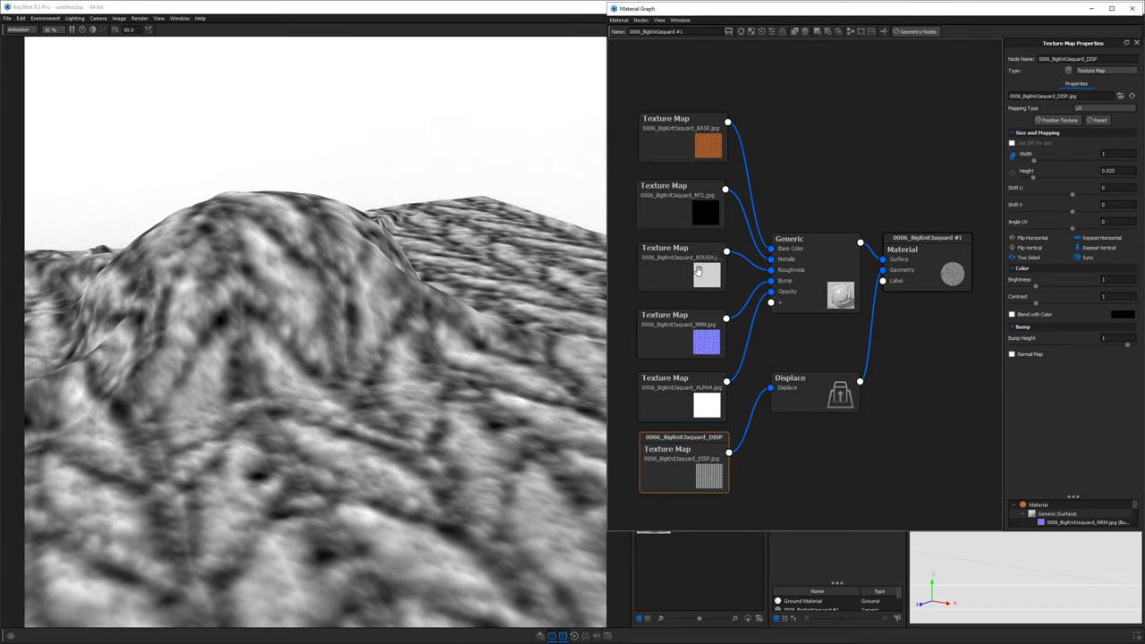
- Unlink the DISP map's width and height, set both to 0.5 to match the BASE map, and execute the geometry nodes
click(678, 136)
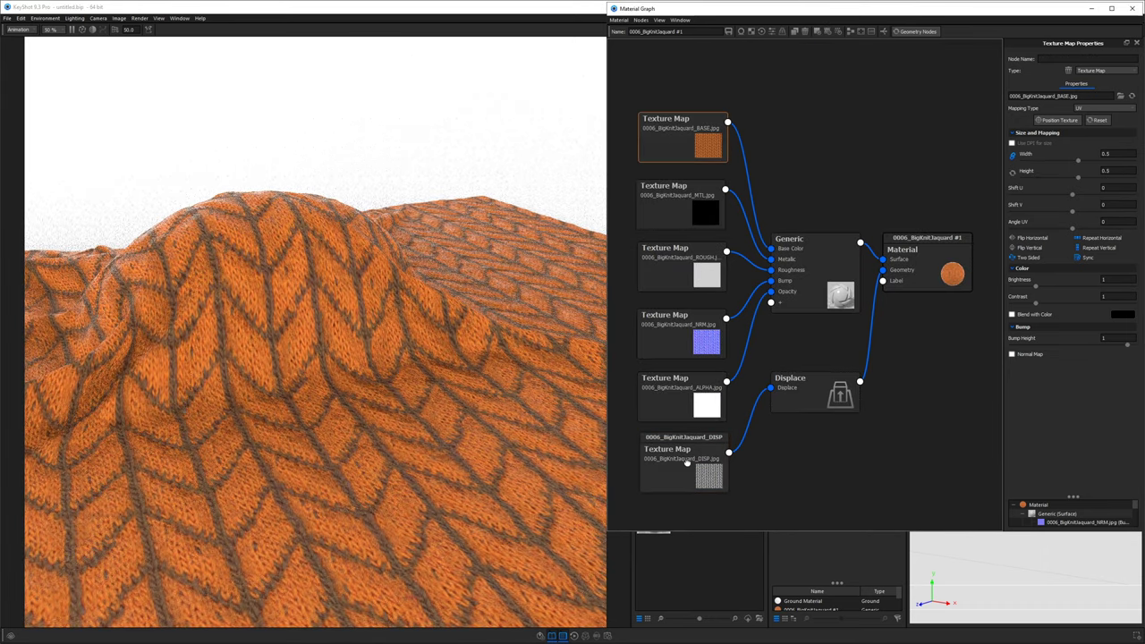
click(694, 437)
click(1014, 156)
key(Tab)
text(0.5)
key(Tab)
text(0.5)
key(Tab)
click(659, 448)
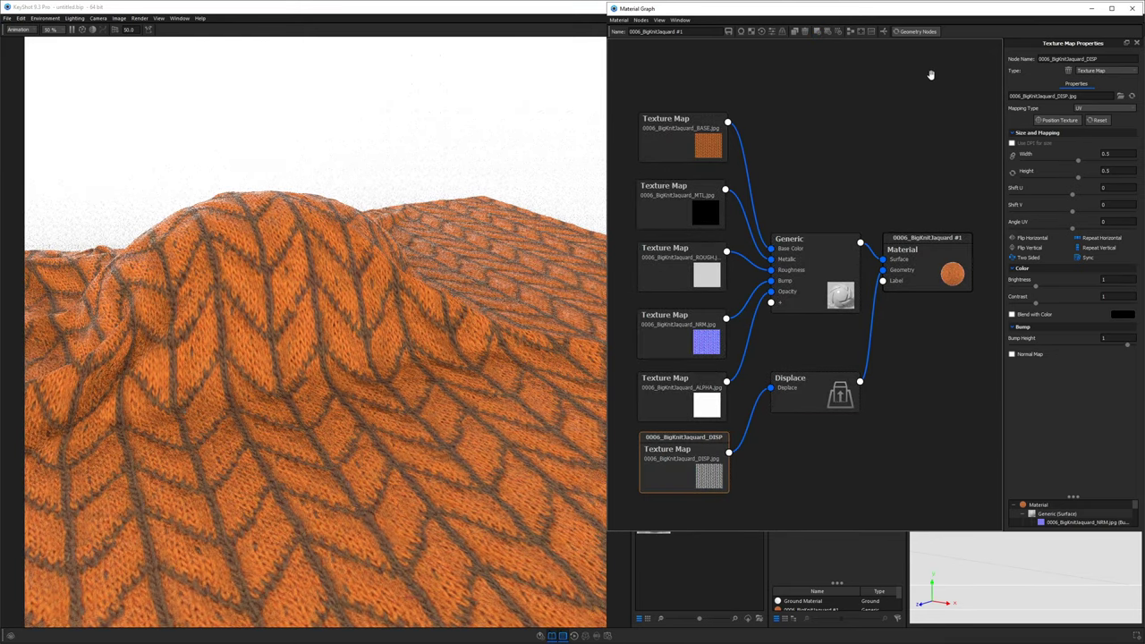
click(916, 32)
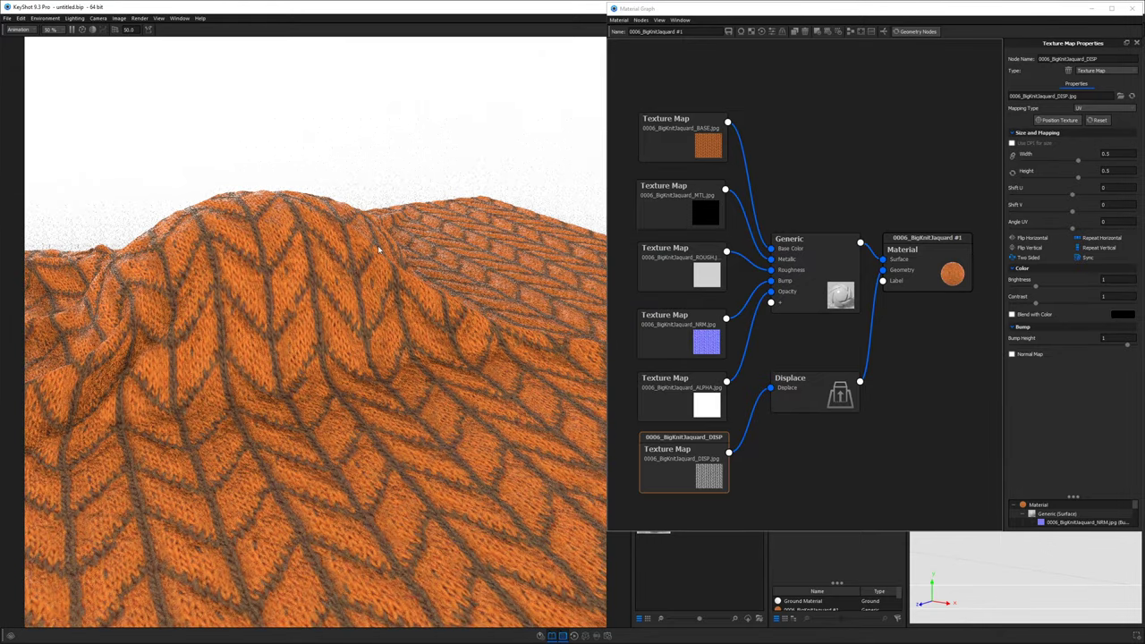
- Set the Displace node's Triangle Size to 0.05 cm and Max Triangles to 10, and execute the geometry node
drag(503, 316, 323, 231)
drag(383, 347, 401, 325)
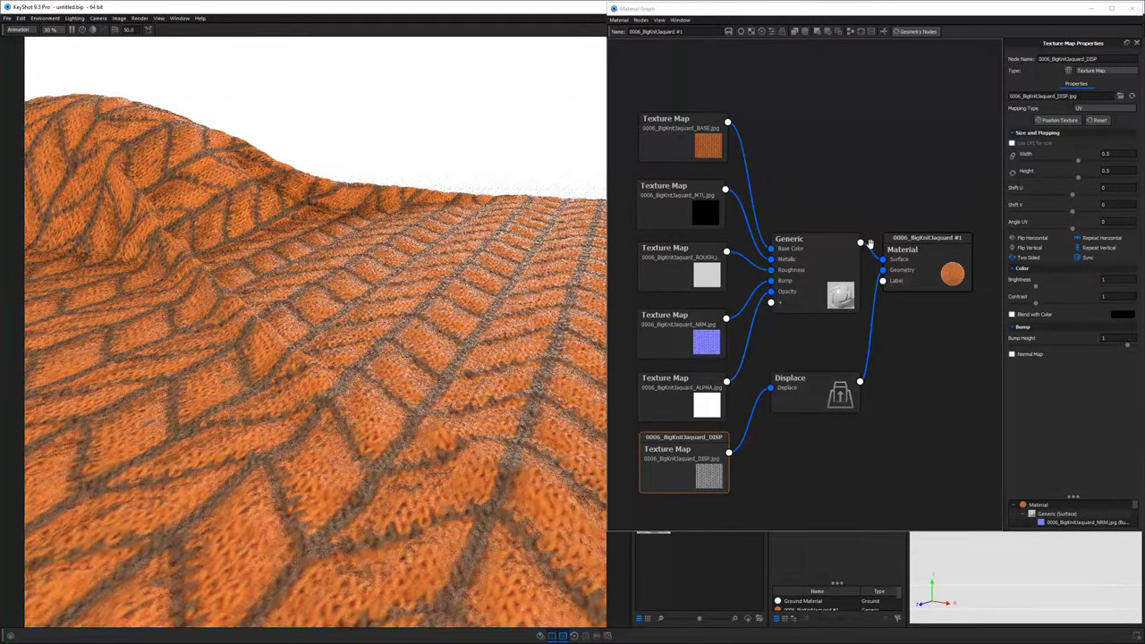
click(922, 295)
click(838, 387)
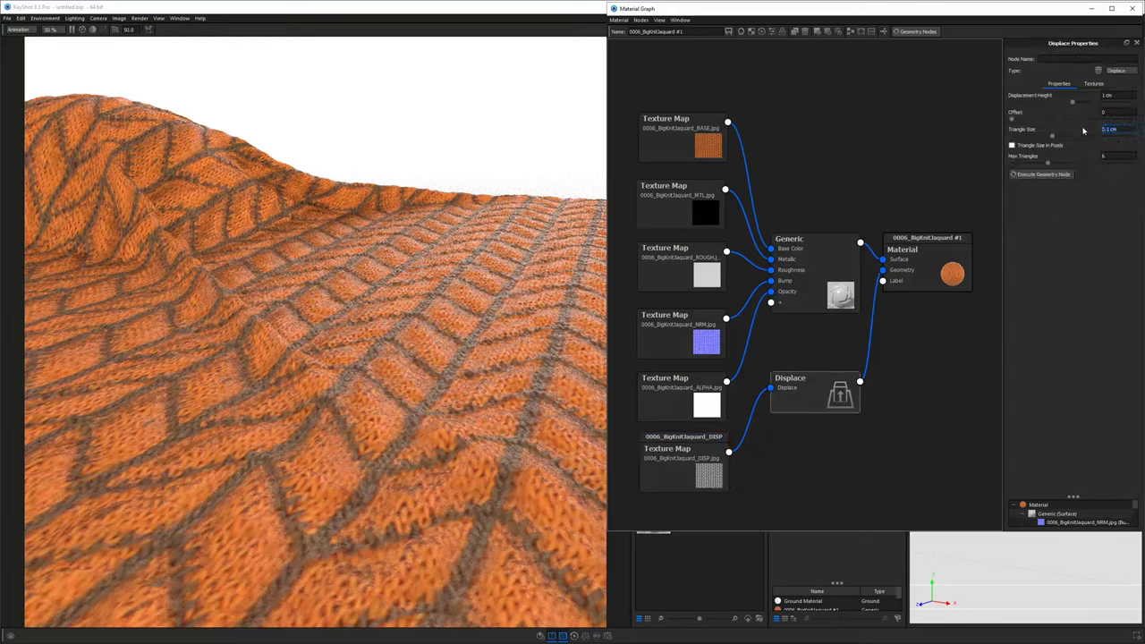
key(Return)
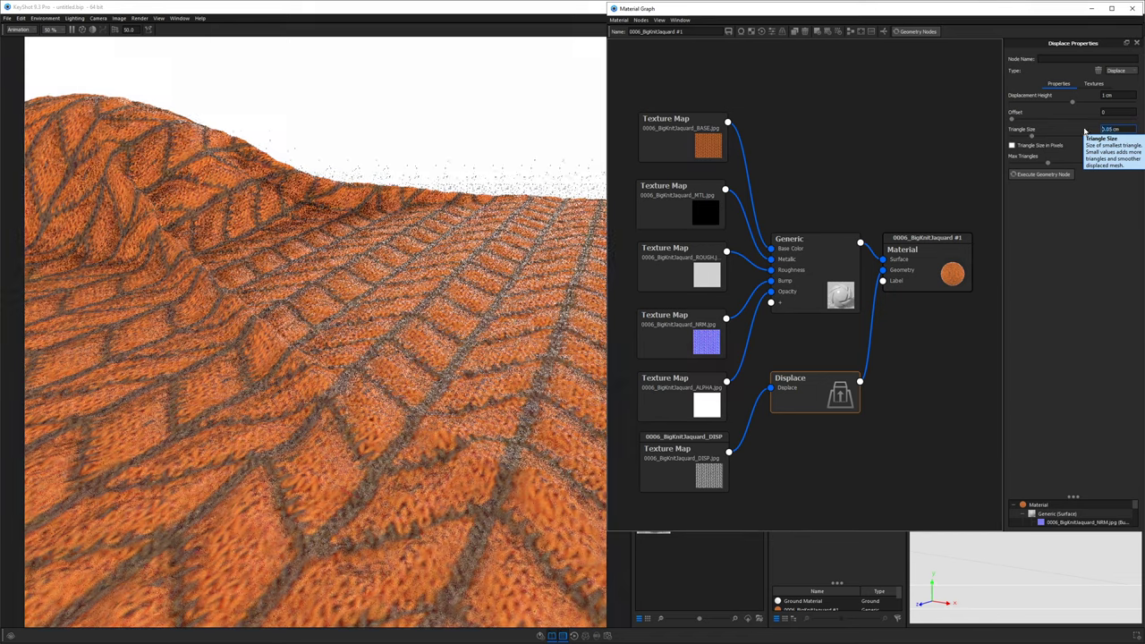
click(1120, 155)
text(0)
key(Return)
click(1048, 174)
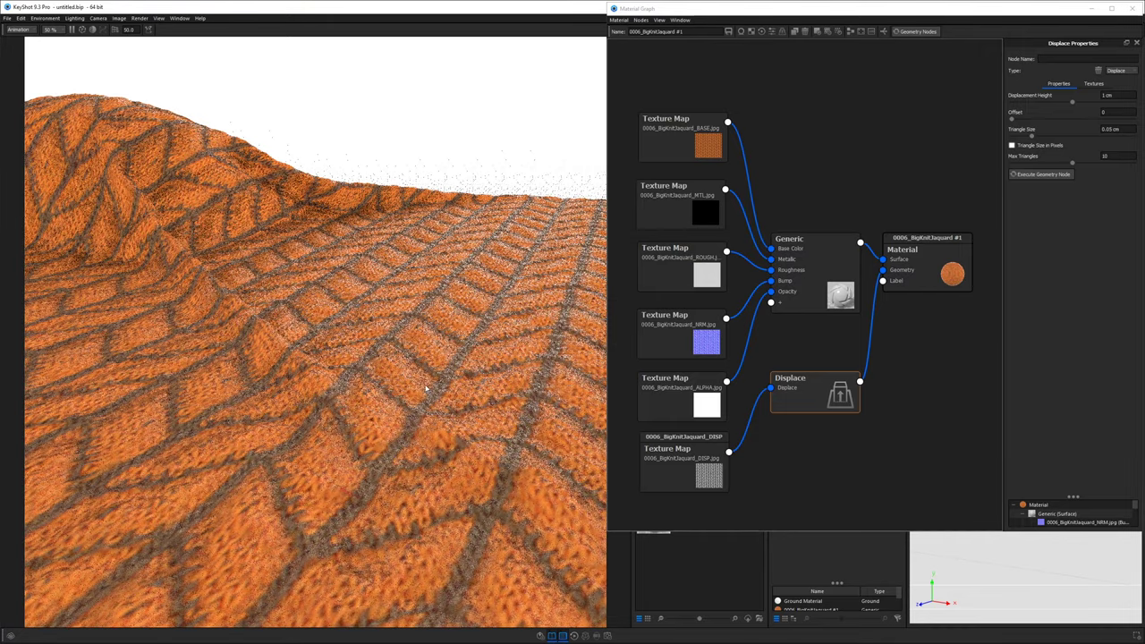
- Examine the displaced knit on the cloth's folds and flat areas from several angles and distances
scroll(448, 397, down, 5)
scroll(373, 529, up, 5)
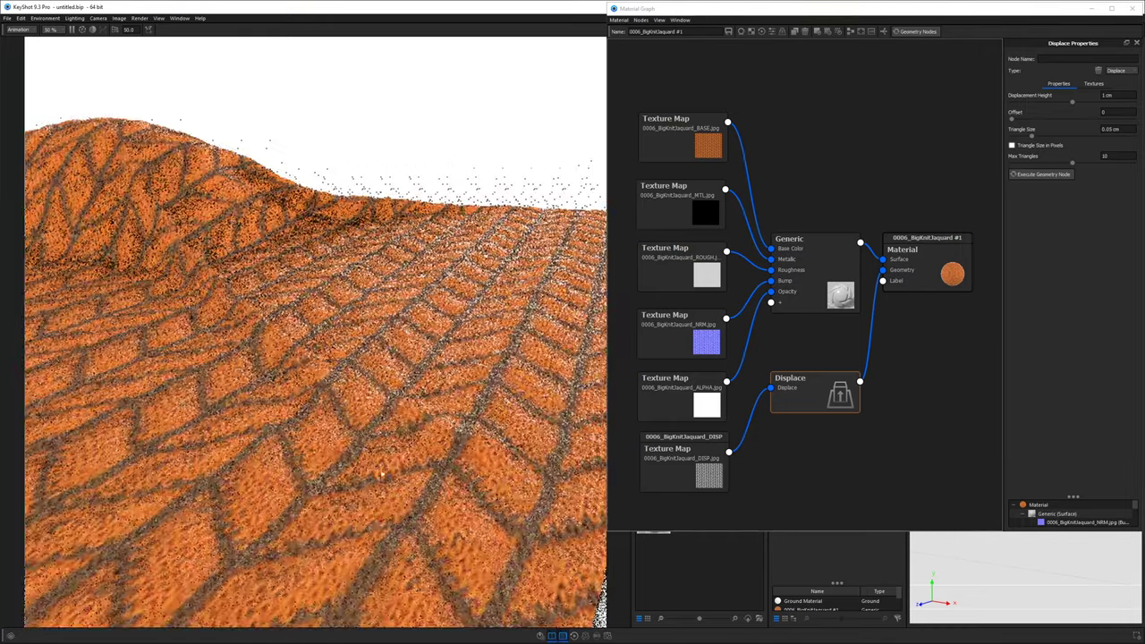
drag(373, 529, 386, 456)
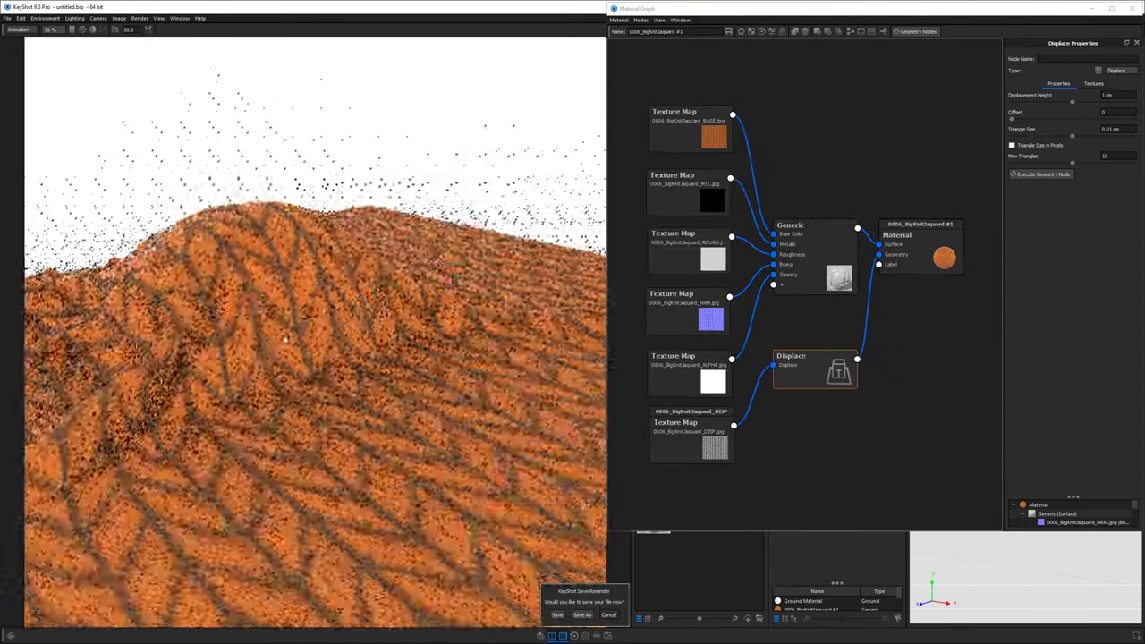
drag(288, 447, 303, 357)
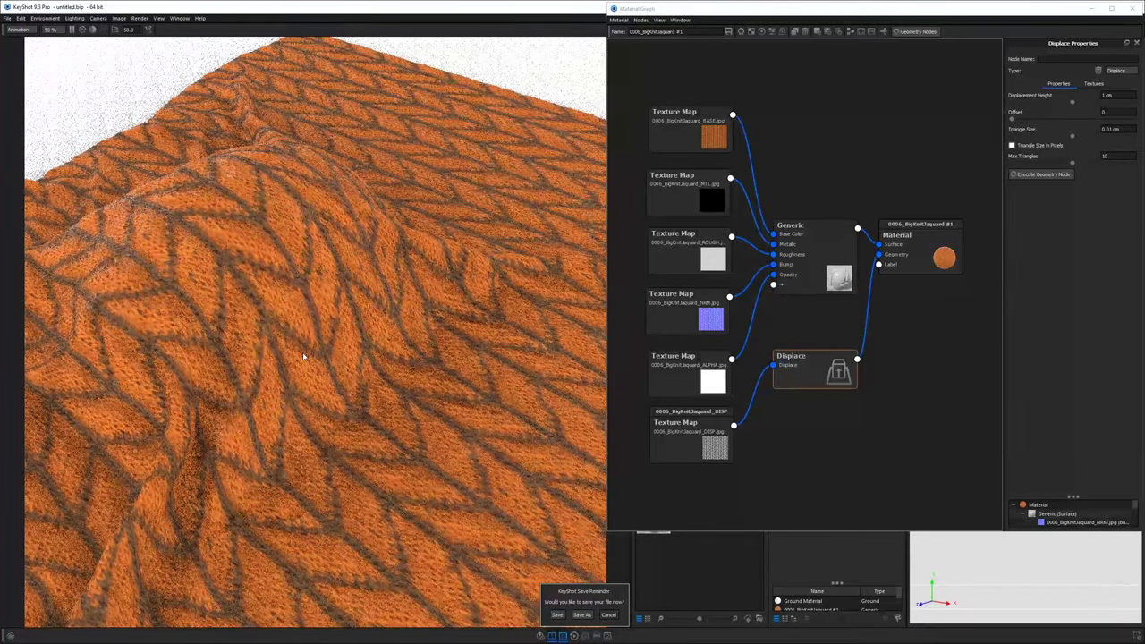
drag(297, 329, 268, 222)
middle_drag(340, 295, 379, 256)
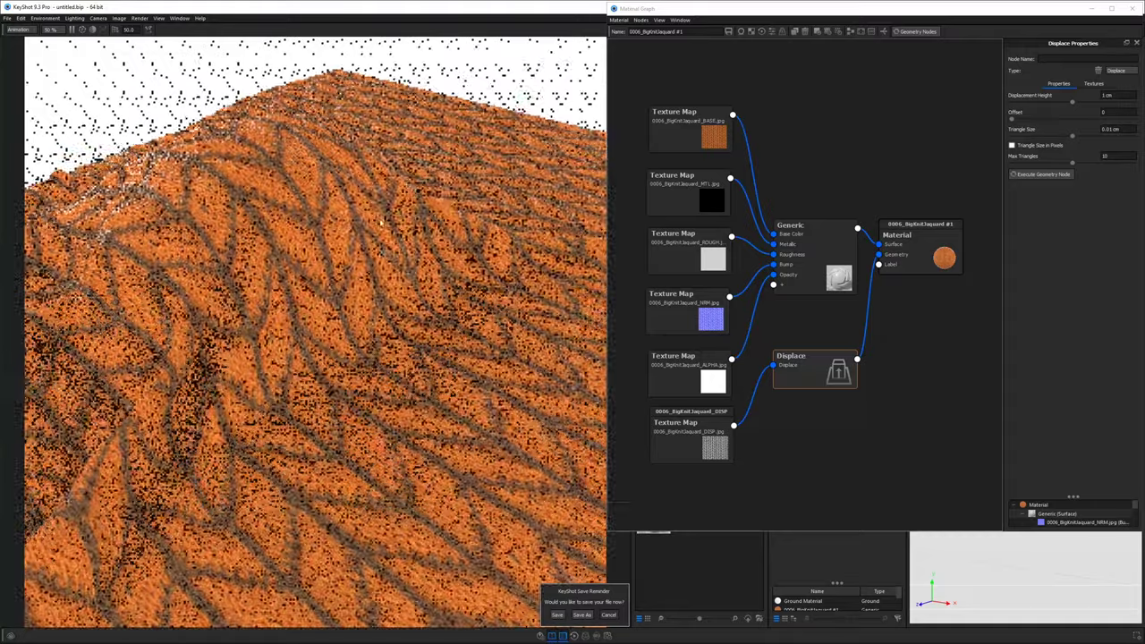
scroll(379, 257, down, 2)
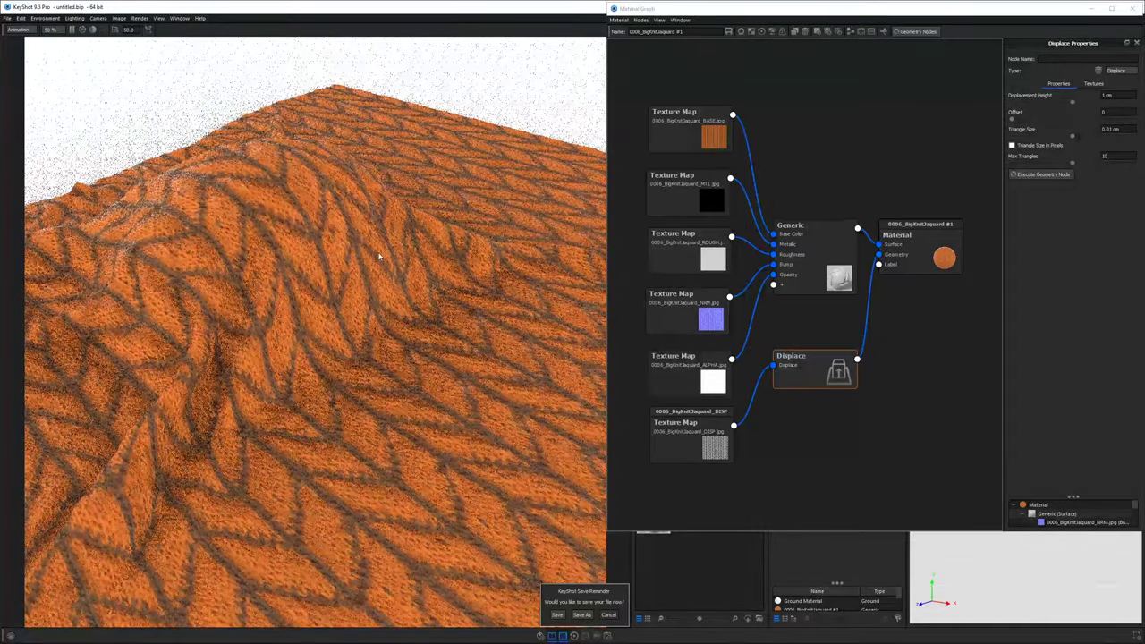
drag(380, 257, 392, 383)
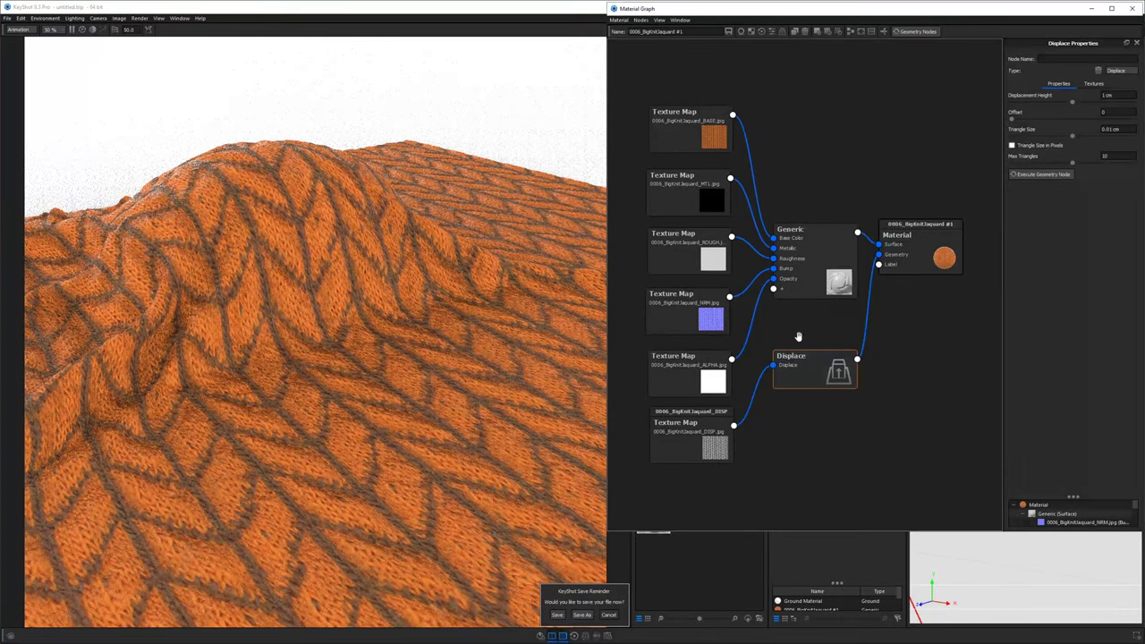
- Rearrange the Generic, Displace and Material nodes in the graph, placing Displace directly below Generic
drag(801, 358, 804, 313)
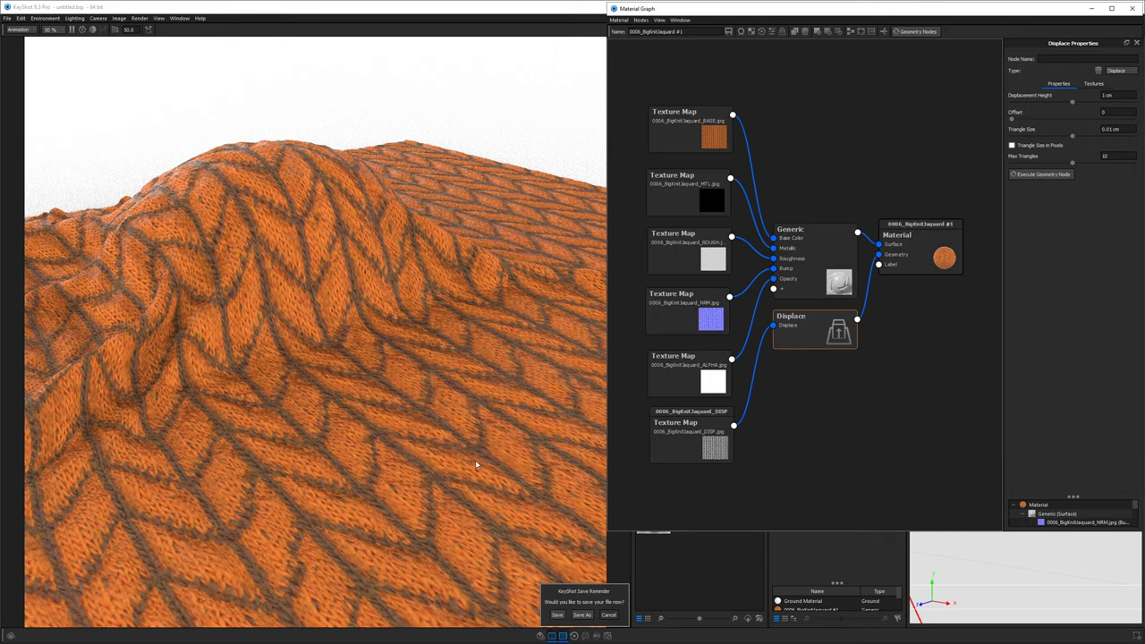
drag(407, 368, 381, 402)
mouse_move(796, 234)
mouse_down()
mouse_move(801, 205)
mouse_move(791, 224)
mouse_up()
drag(908, 237, 922, 260)
drag(821, 253, 830, 224)
drag(810, 320, 811, 278)
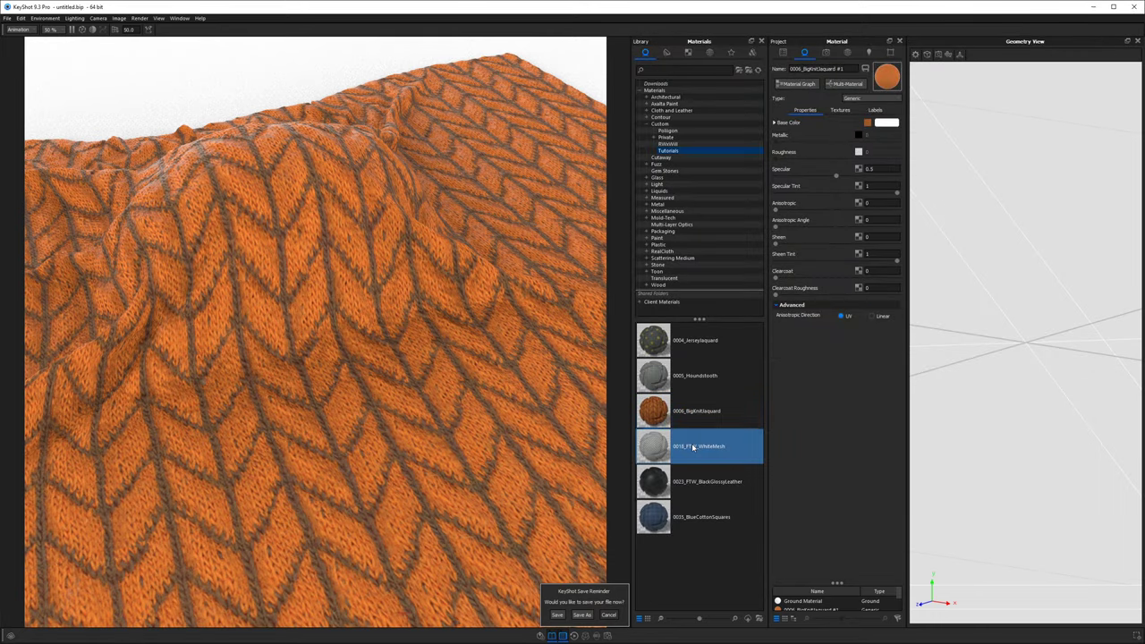
- Apply 0018_FTW_WhiteMesh followed by 0023_FTW_BlackGlossyLeather to the draped cloth, inspecting each fabric up close
drag(693, 447, 445, 458)
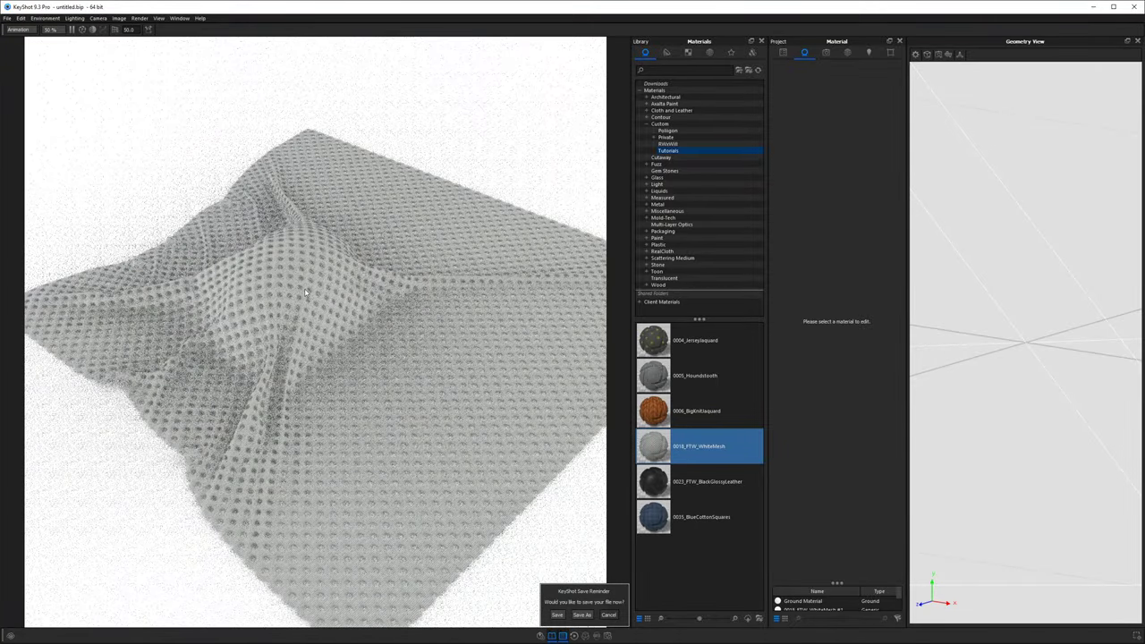
scroll(305, 292, up, 5)
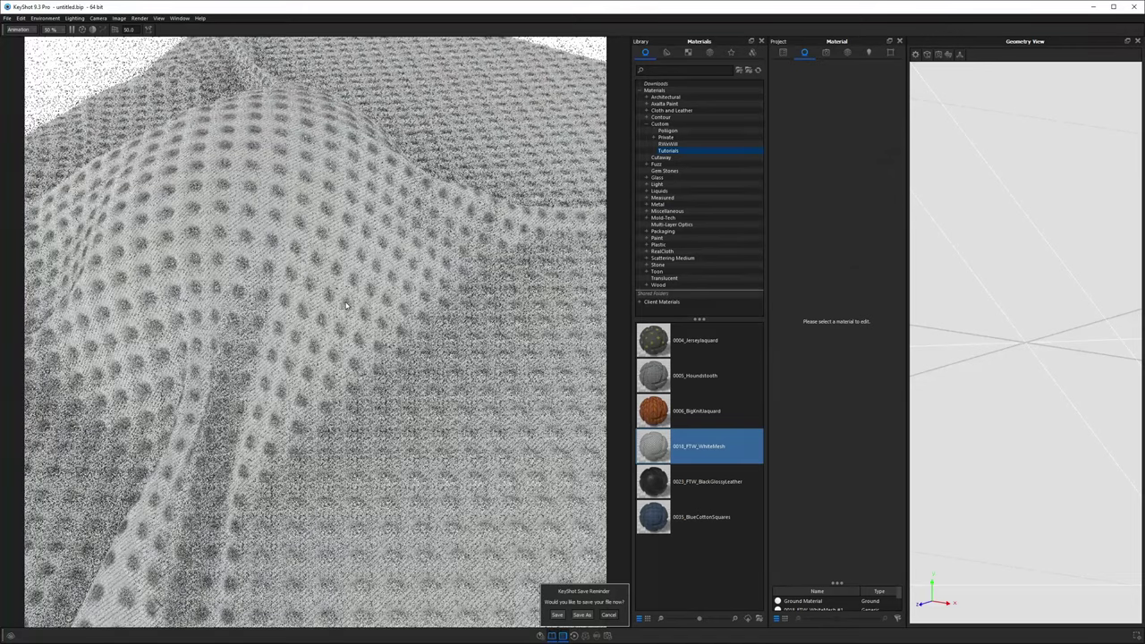
drag(654, 481, 358, 284)
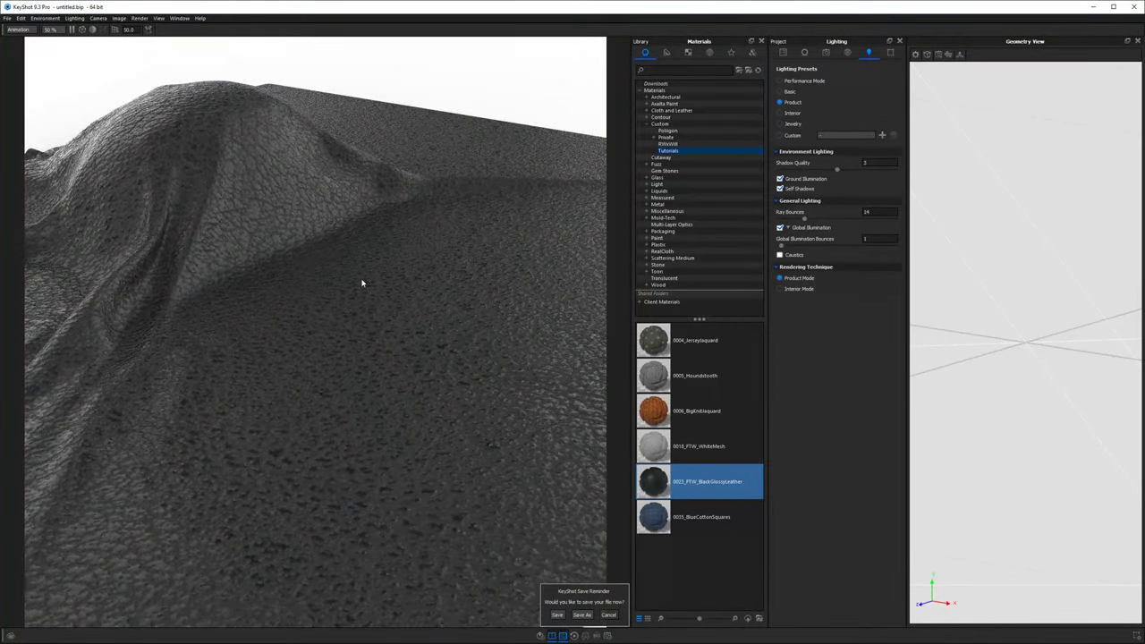
scroll(384, 344, down, 5)
drag(376, 299, 332, 349)
- Apply 0035_BlueCottonSquares from the material library to the cloth and view the whole drape
drag(653, 517, 278, 340)
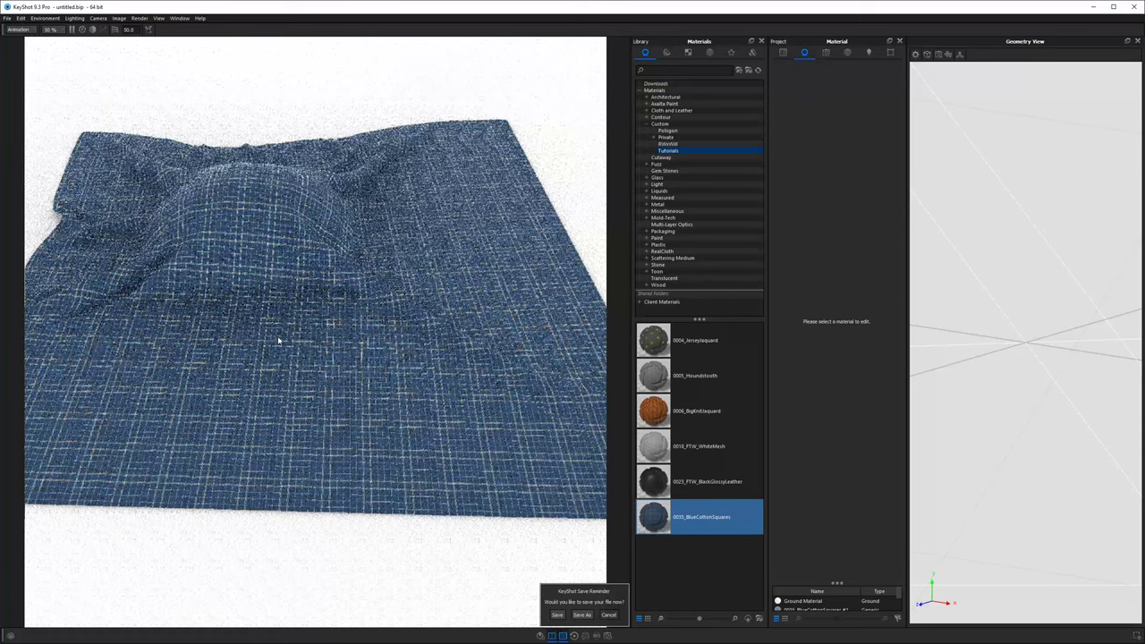
scroll(239, 275, up, 4)
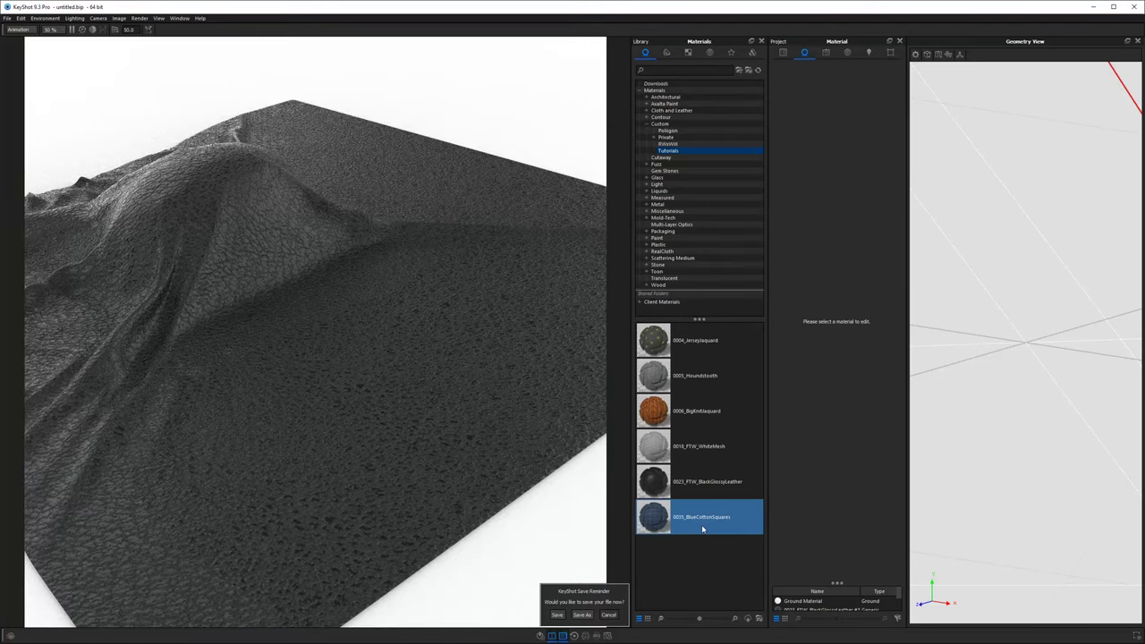
drag(681, 523, 378, 354)
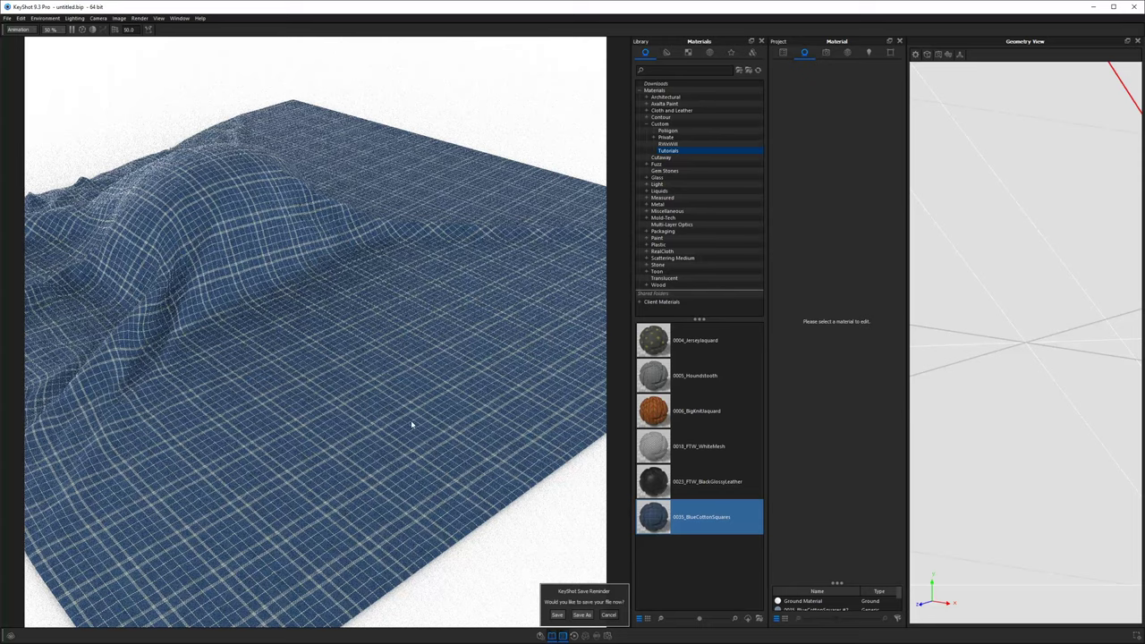
drag(417, 426, 314, 313)
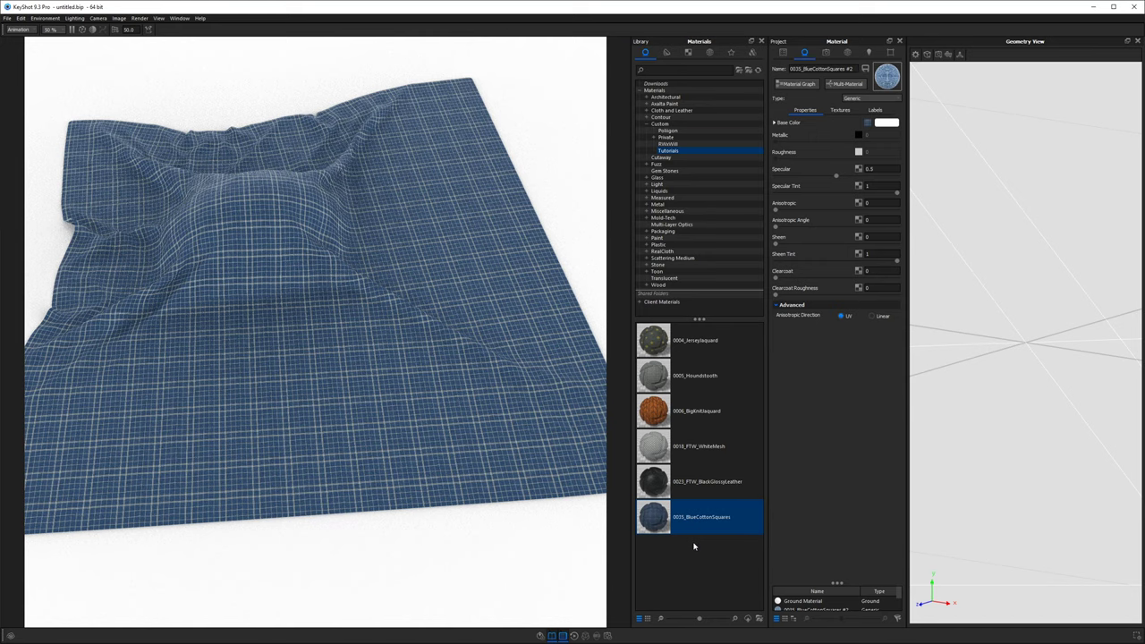
mouse_move(747, 335)
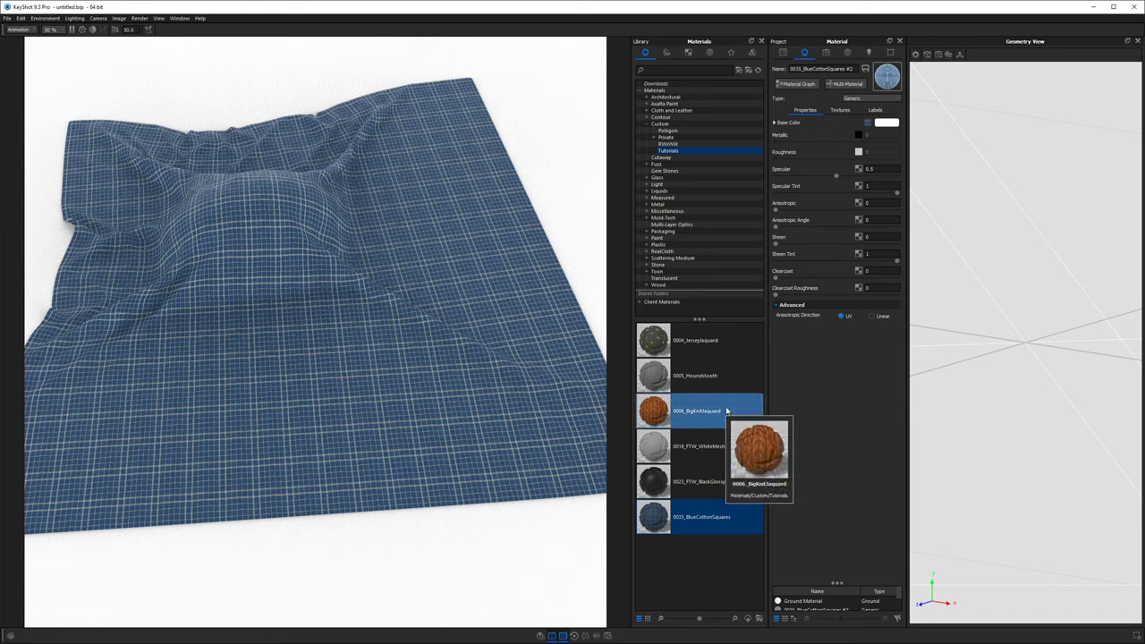
mouse_move(695, 475)
mouse_move(698, 359)
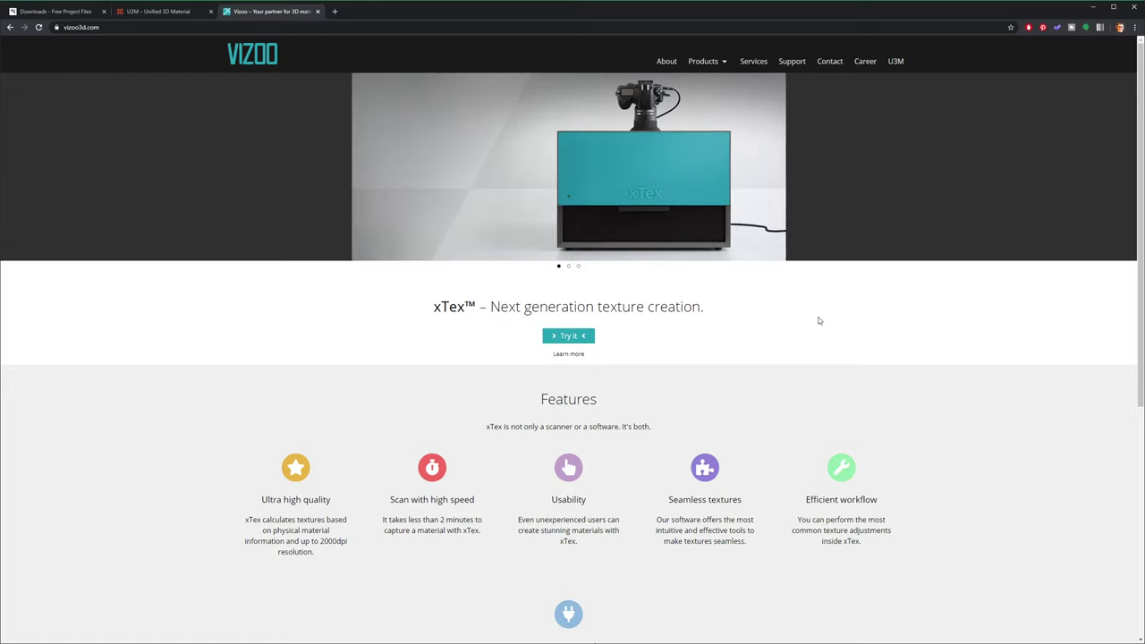
- Browse the xTex features on the Vizoo website and switch to the U3M – Unified 3D Material page
scroll(818, 320, down, 1)
scroll(819, 320, down, 1)
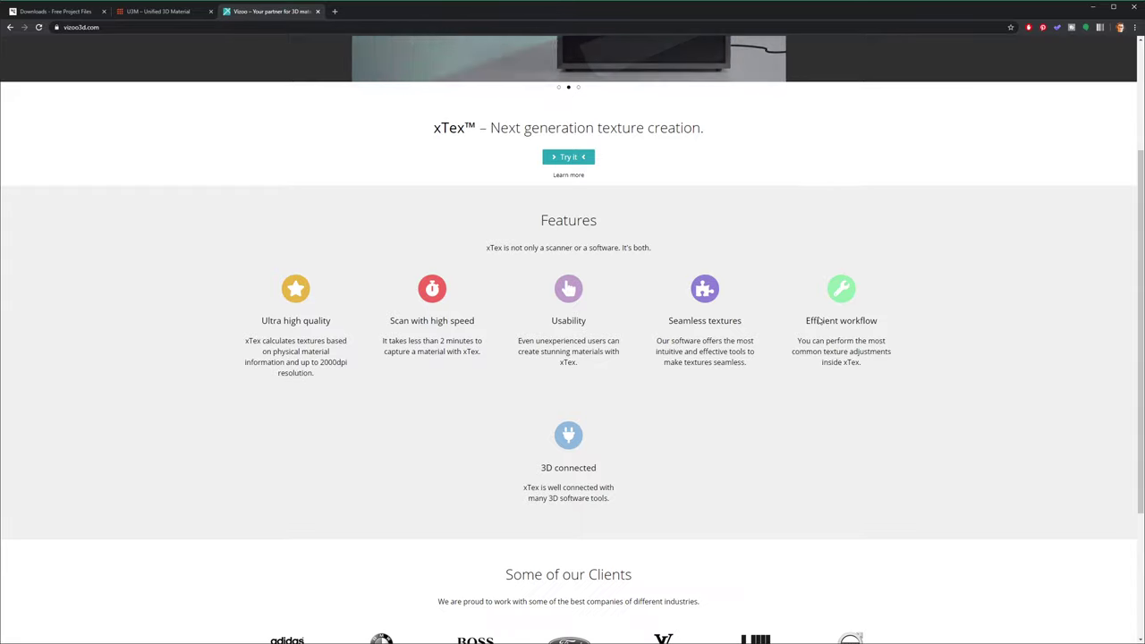
key(ctrl+shift+Tab)
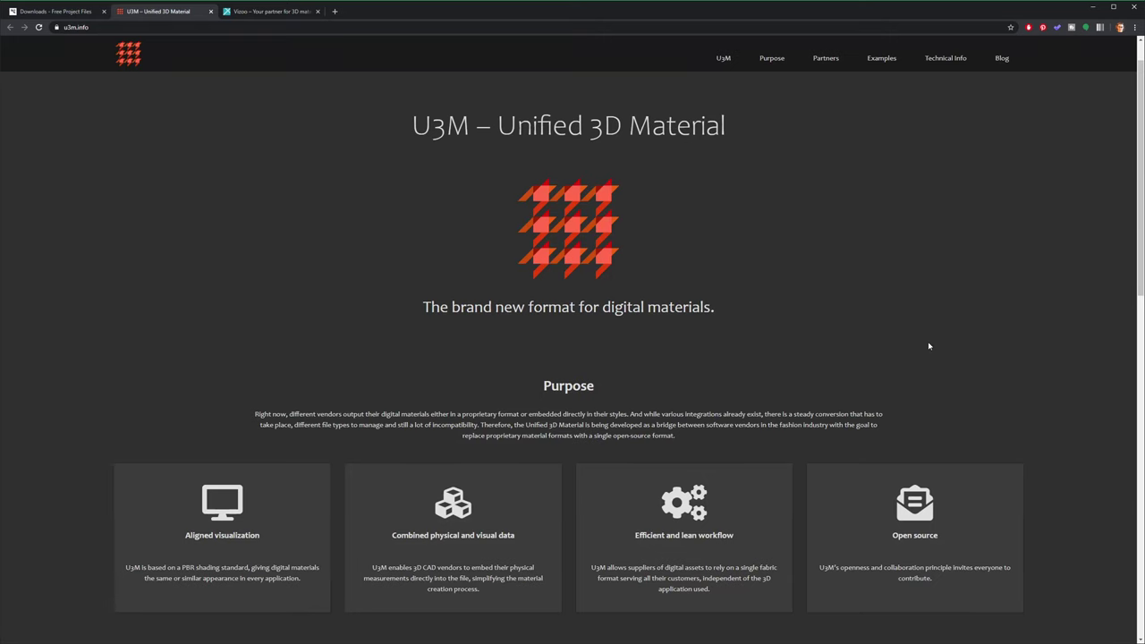
- View the Vizoo home page, return to the U3M site and browse its Partners and downloadable Examples sections
key(ctrl+Tab)
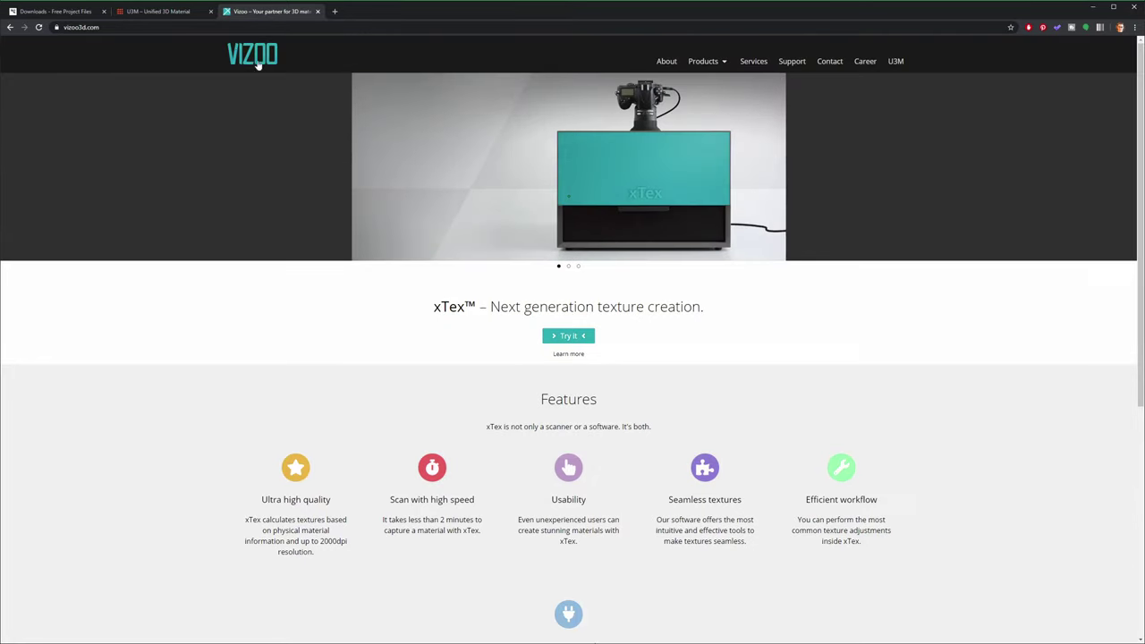
click(179, 14)
scroll(465, 526, down, 7)
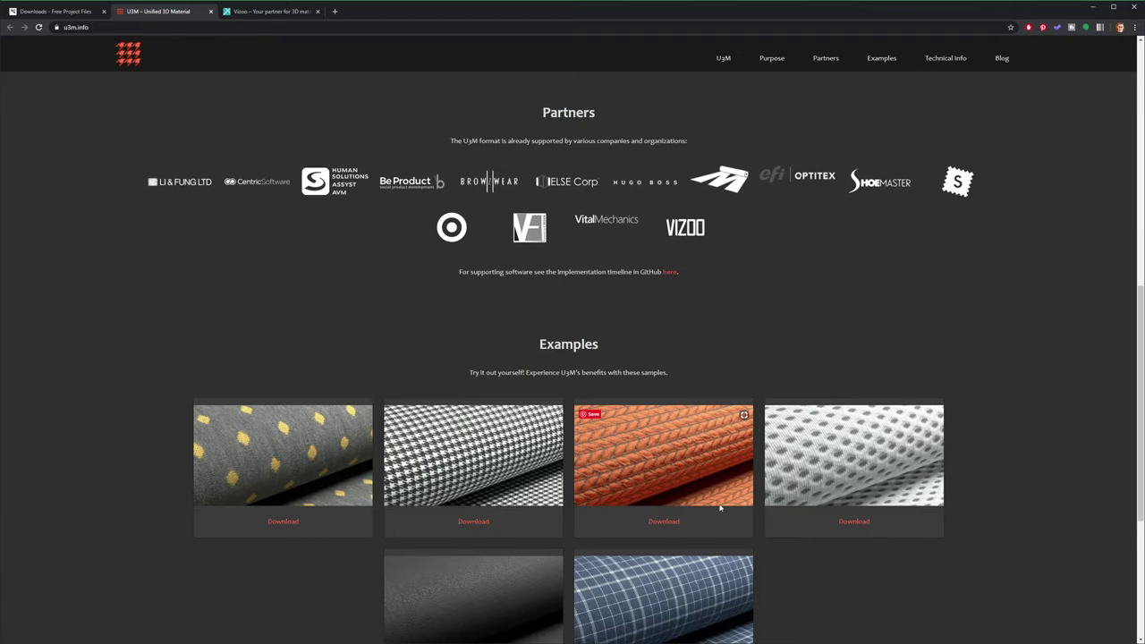
scroll(719, 507, down, 5)
scroll(719, 506, up, 3)
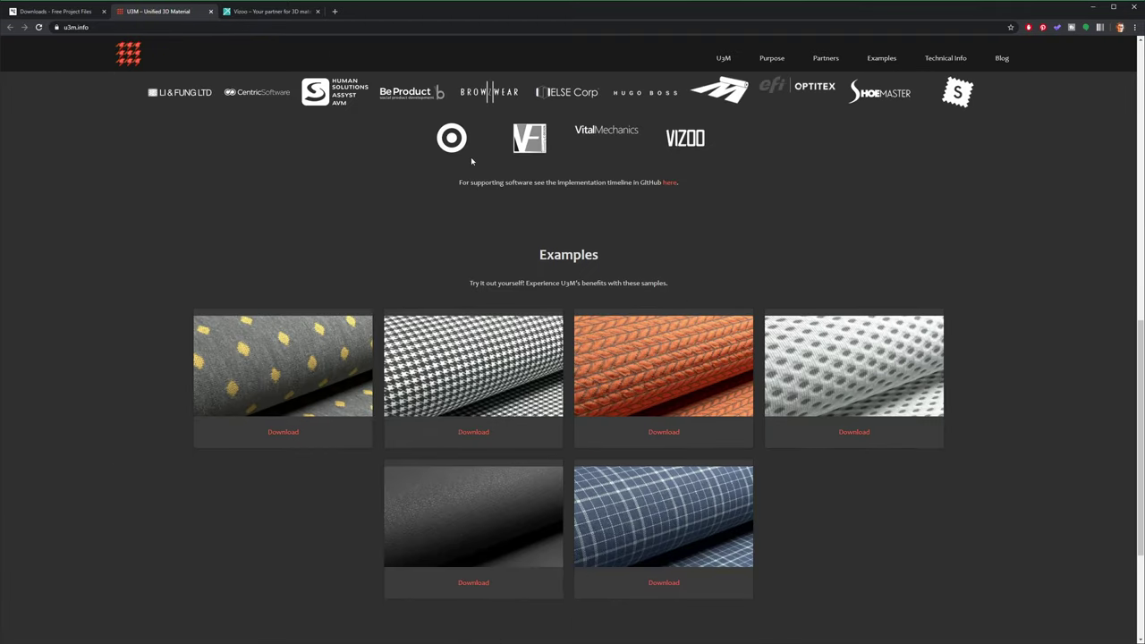
- Switch back to KeyShot and inspect the blue cotton squares fabric on the draped cloth from a closer, rotated angle
key(alt+Tab)
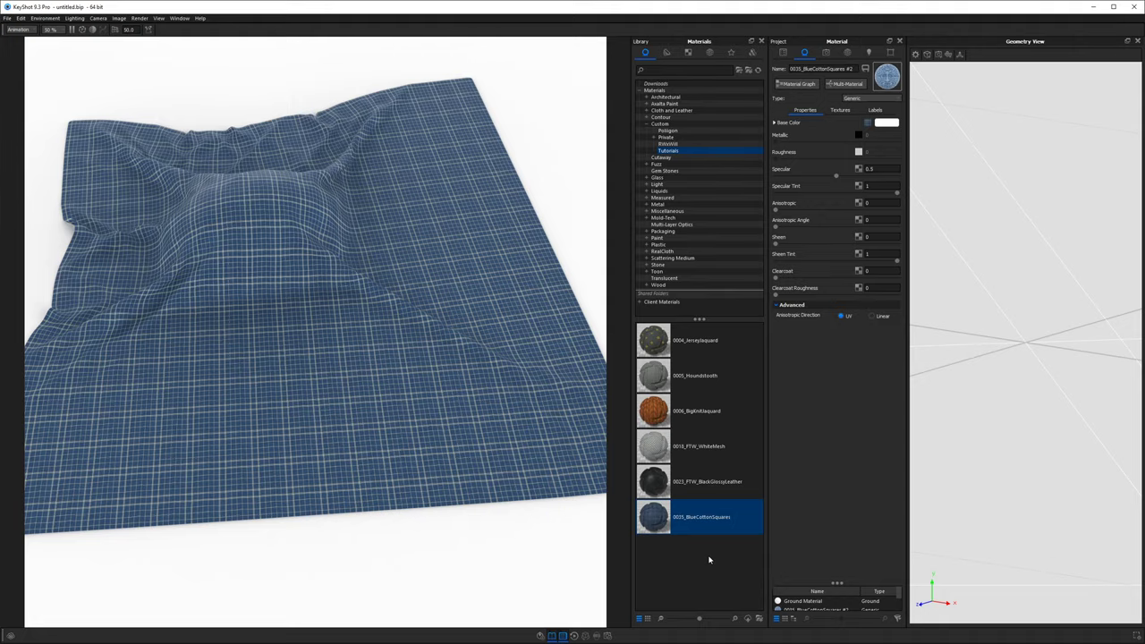
drag(376, 356, 468, 309)
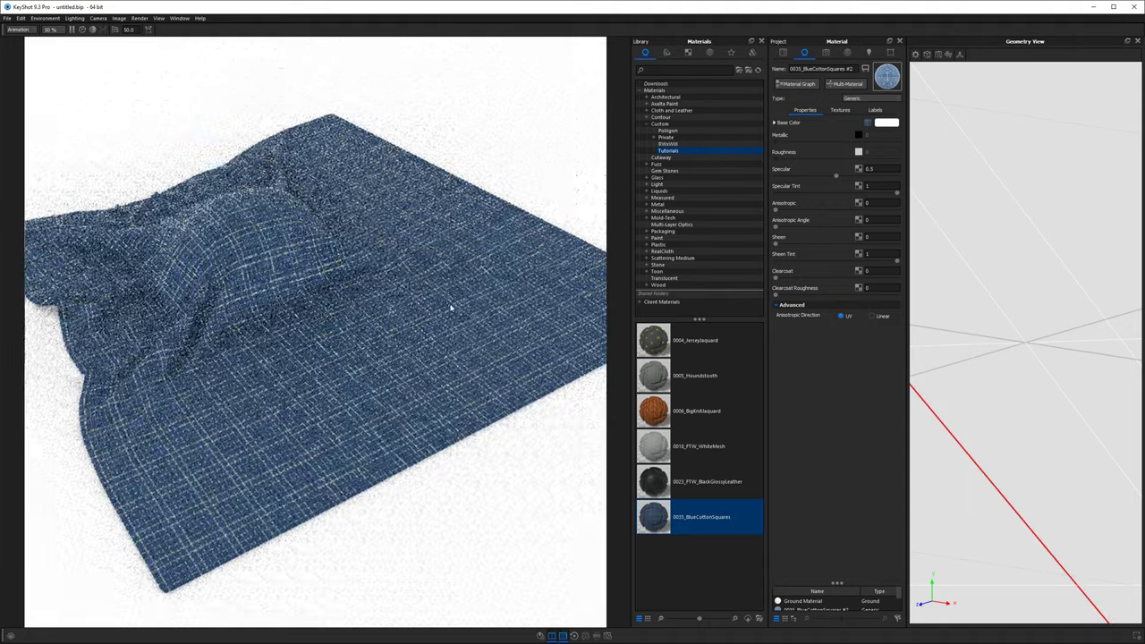
scroll(452, 307, up, 3)
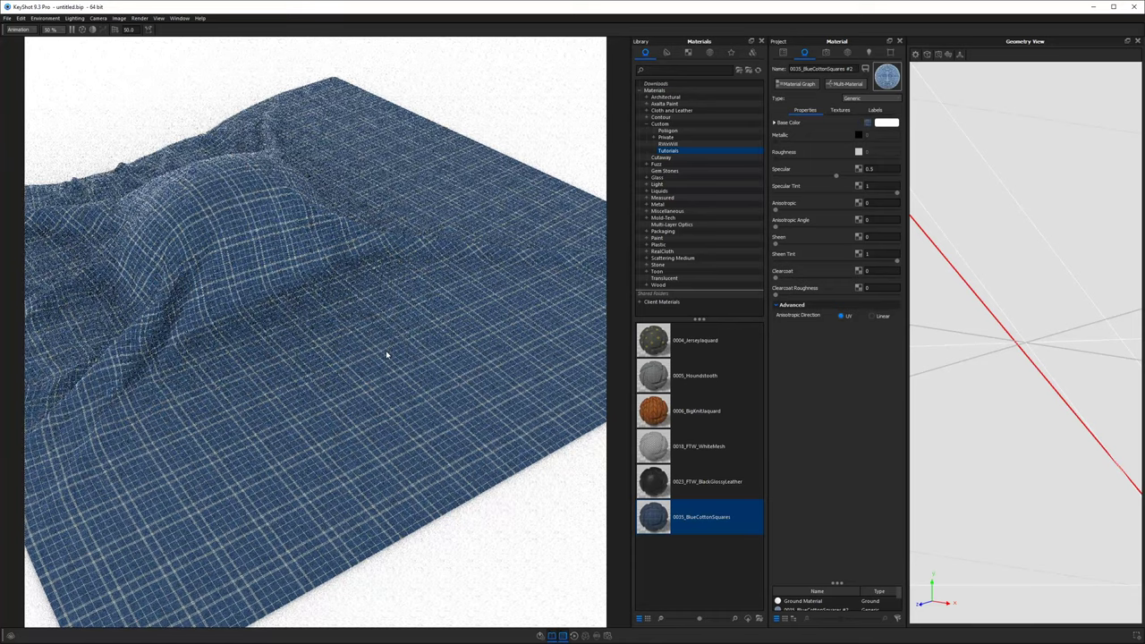